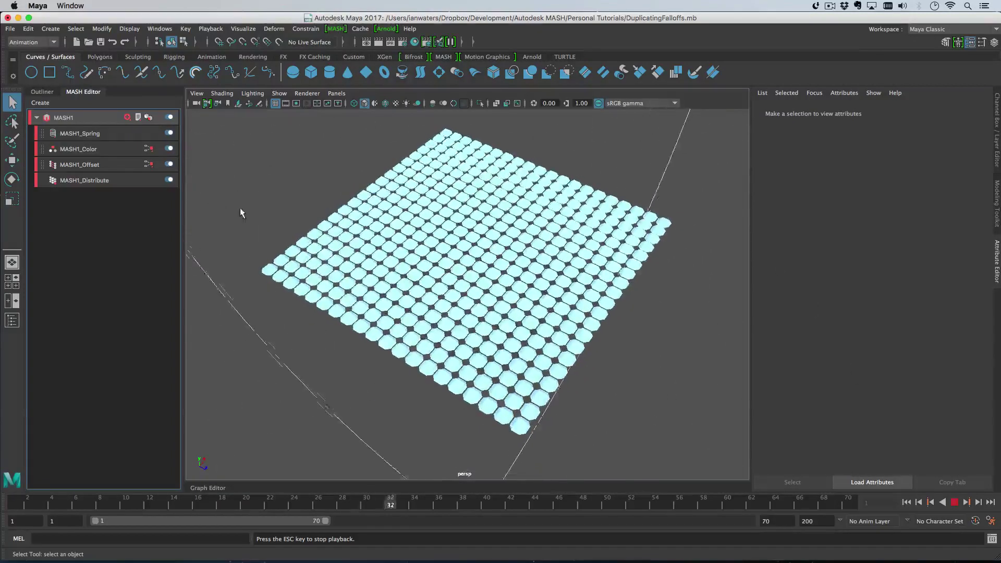
Step: Stop the playback and delete the existing MASH1 network
key(Escape)
click(94, 117)
right_click(101, 120)
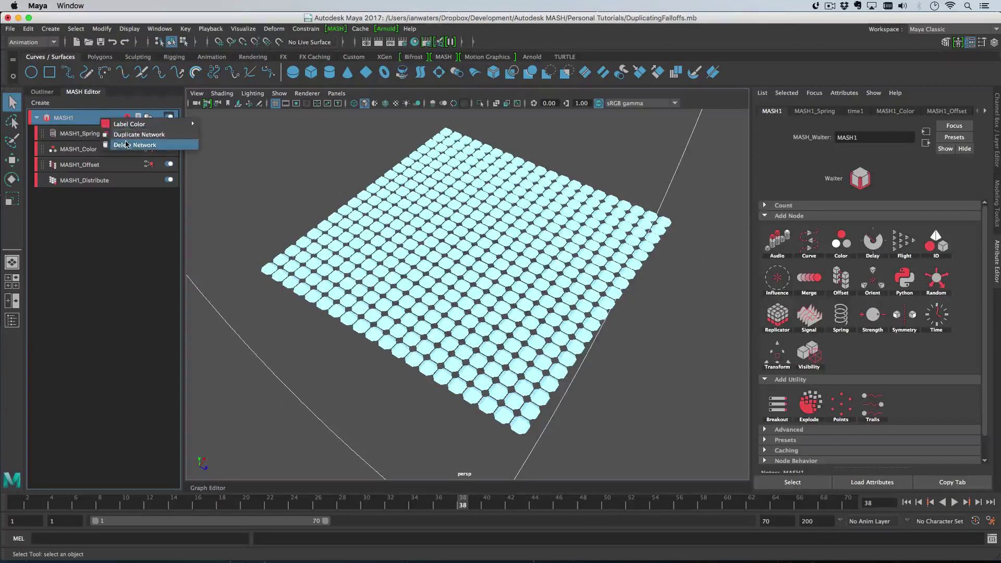
click(109, 145)
key(Return)
Step: Create a new MASH network from the hidden pCube1 object
click(43, 92)
click(46, 101)
click(53, 124)
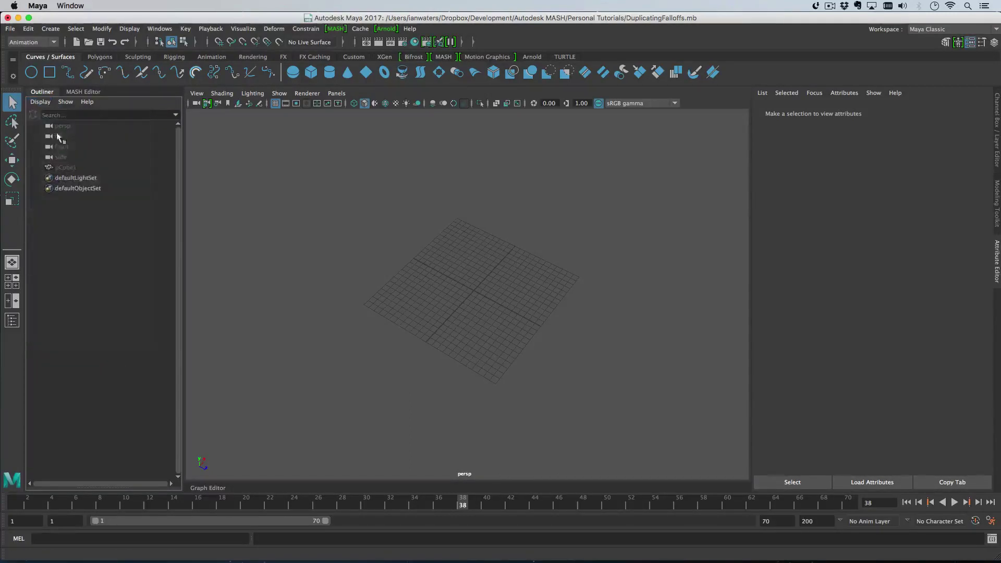
click(74, 166)
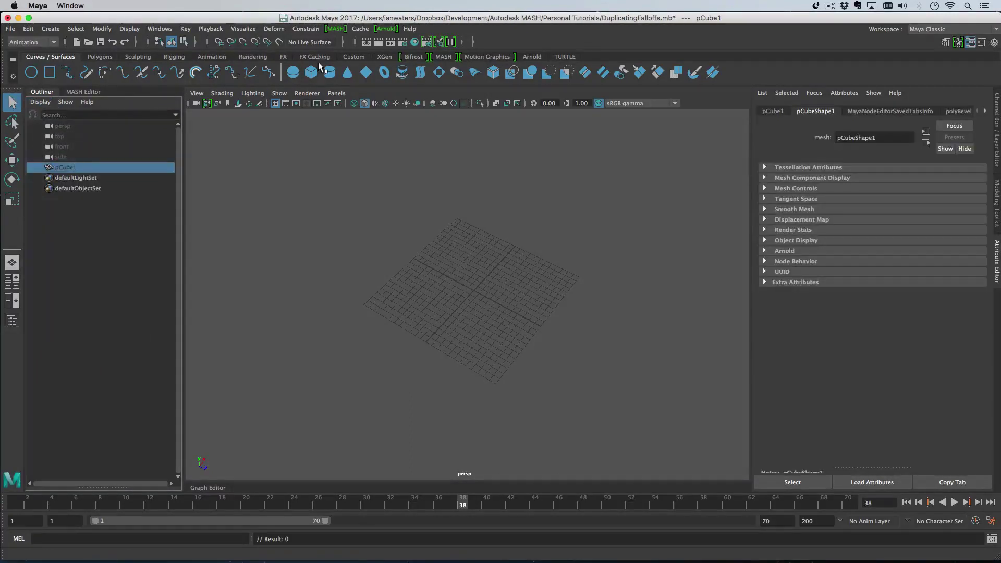
click(96, 91)
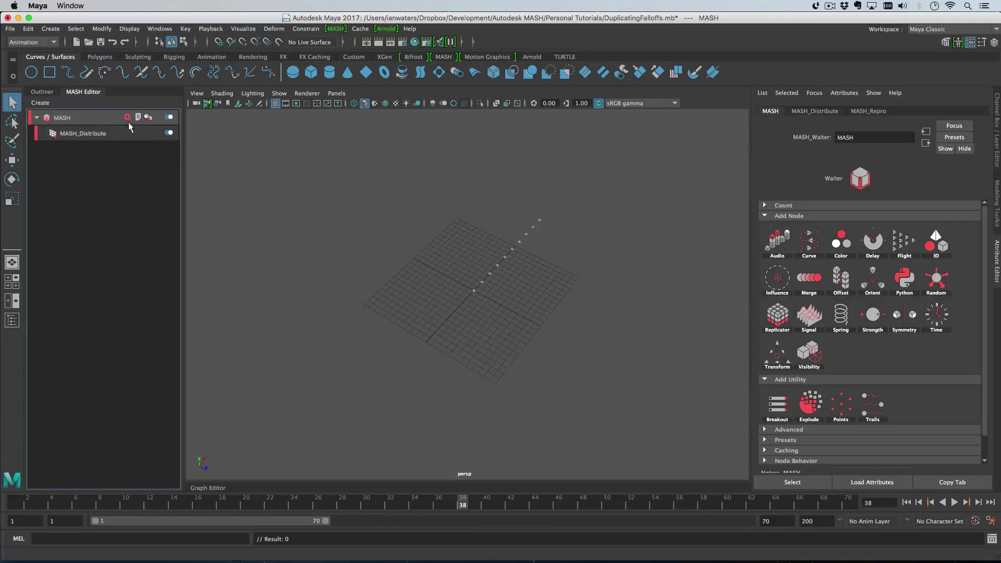
Step: Set the Distribute node to a Grid distribution with Distance X and Z at 40 and Grid X and Z at 20
click(806, 112)
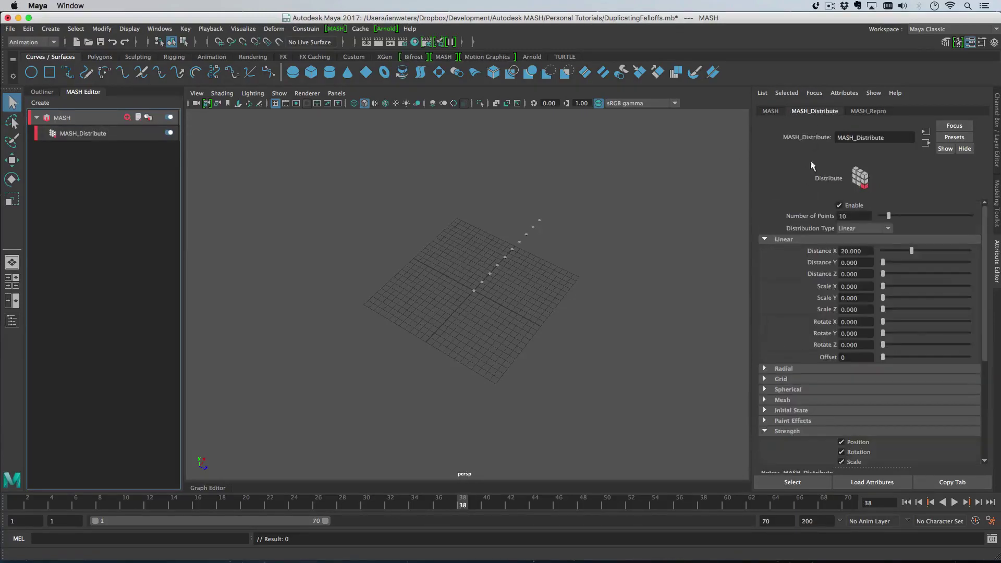
click(845, 229)
click(858, 296)
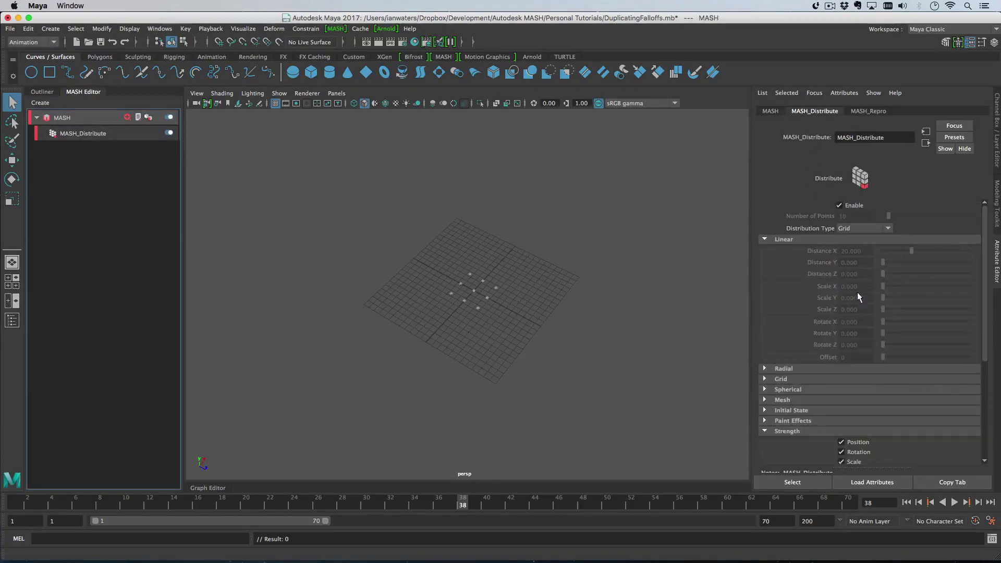
click(814, 379)
click(863, 390)
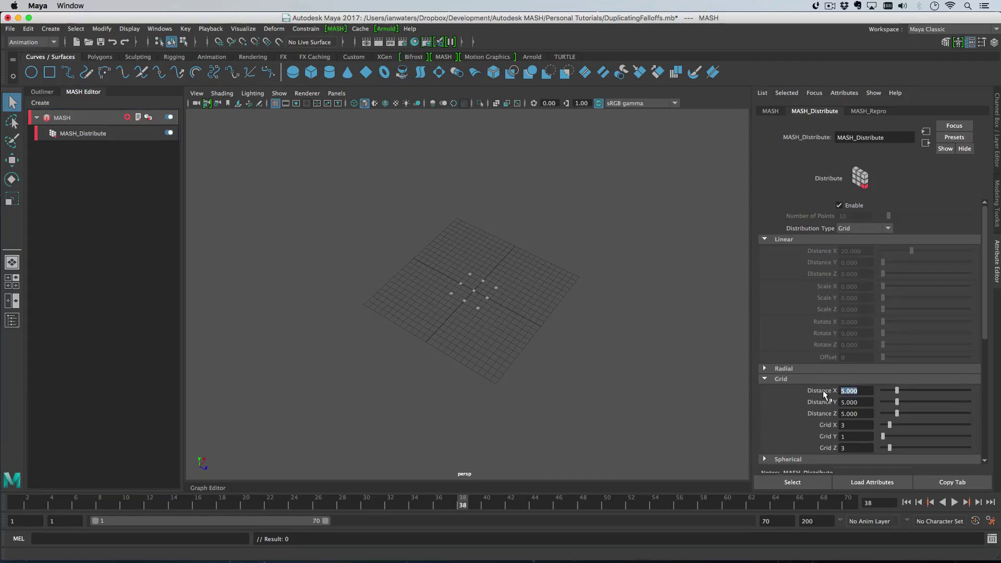
text(40)
key(Tab)
Step: Hide the ground grid in the perspective viewport
alt+middle_drag(420, 244, 394, 188)
click(274, 103)
alt+middle_drag(354, 149, 352, 185)
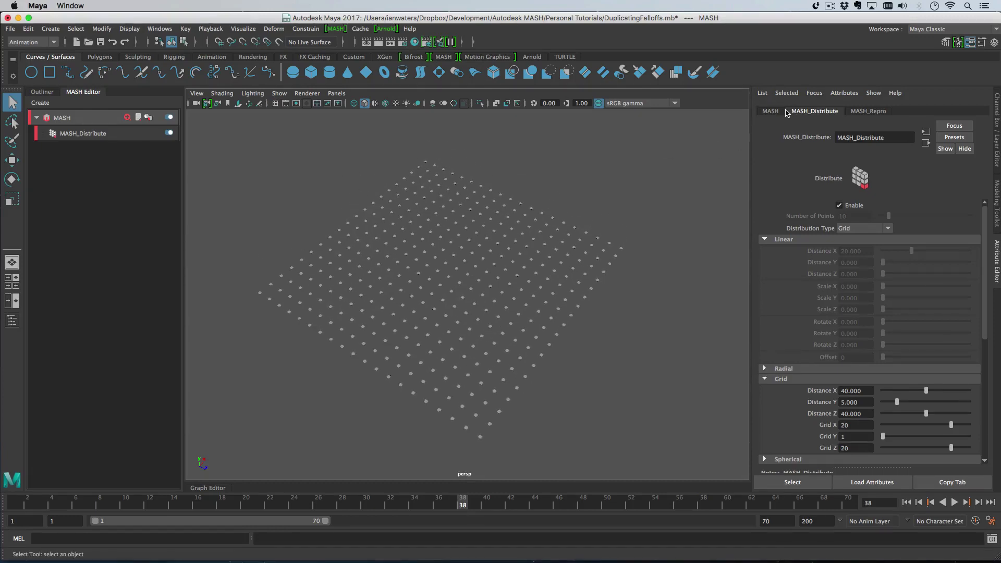
Step: Add an Offset node to the MASH network with a Y position offset of 10
click(774, 112)
click(867, 269)
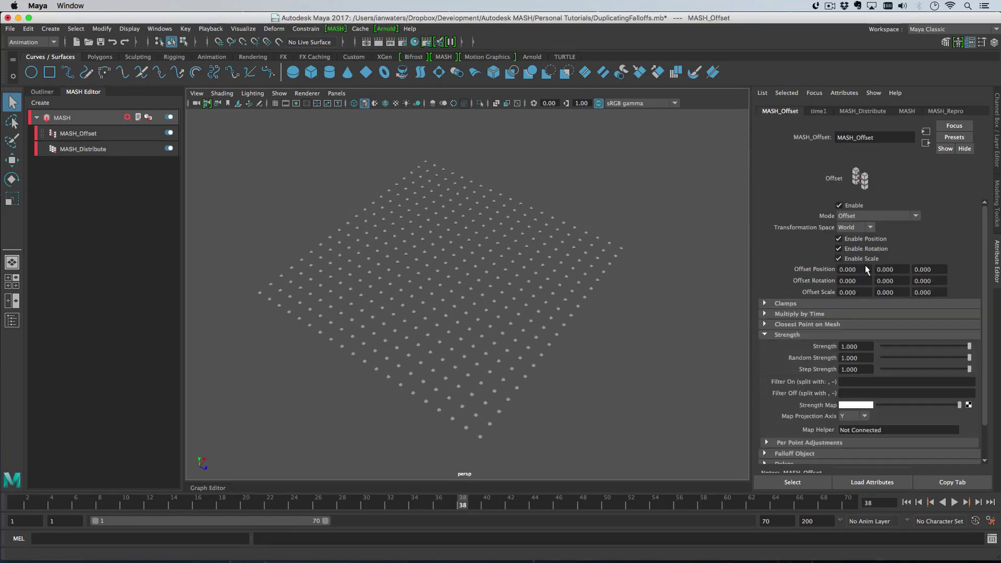
text(10)
key(Return)
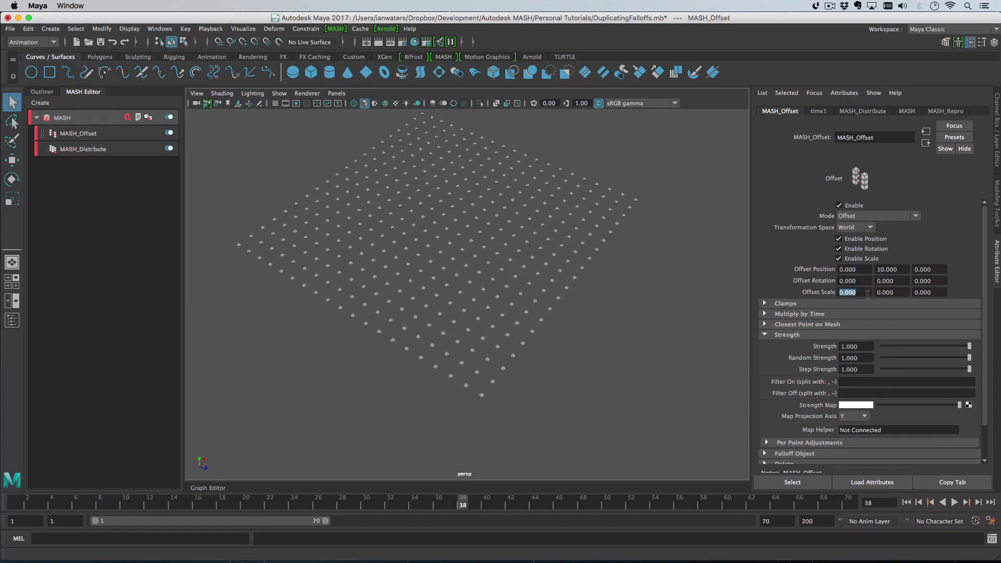
Step: Set the Offset node's scale offset to 3 on all three axes and its X rotation offset to 180
key(Tab)
text(3)
key(Tab)
text(3)
key(Return)
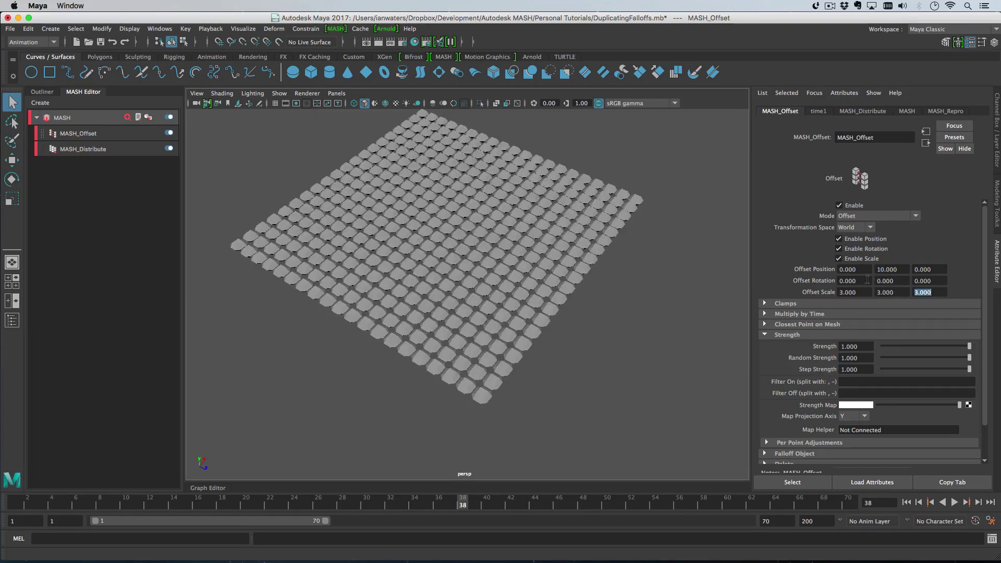
drag(859, 281, 803, 279)
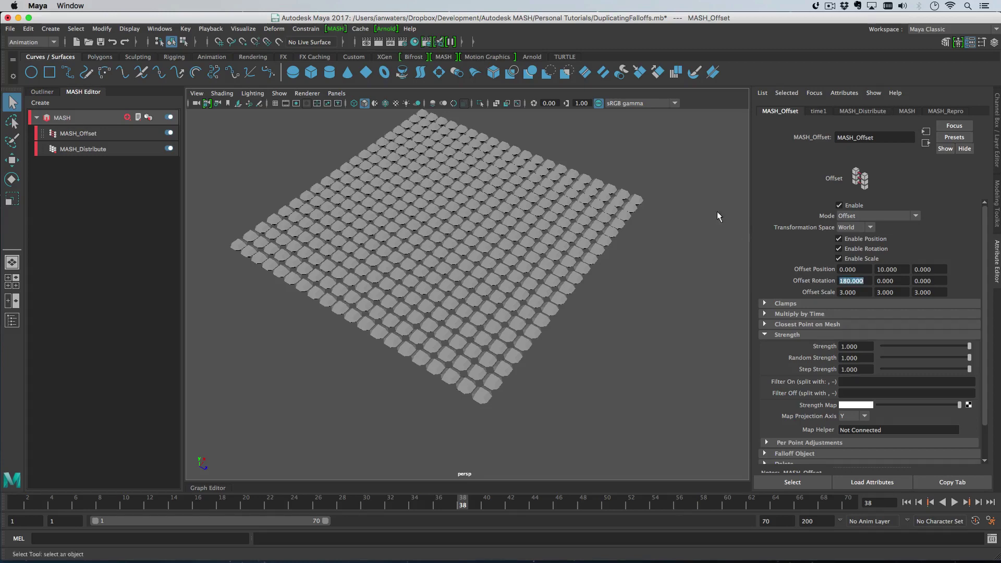
Step: Create a falloff object for the Offset node
alt+drag(591, 303, 613, 289)
drag(961, 349, 989, 356)
scroll(836, 416, down, 3)
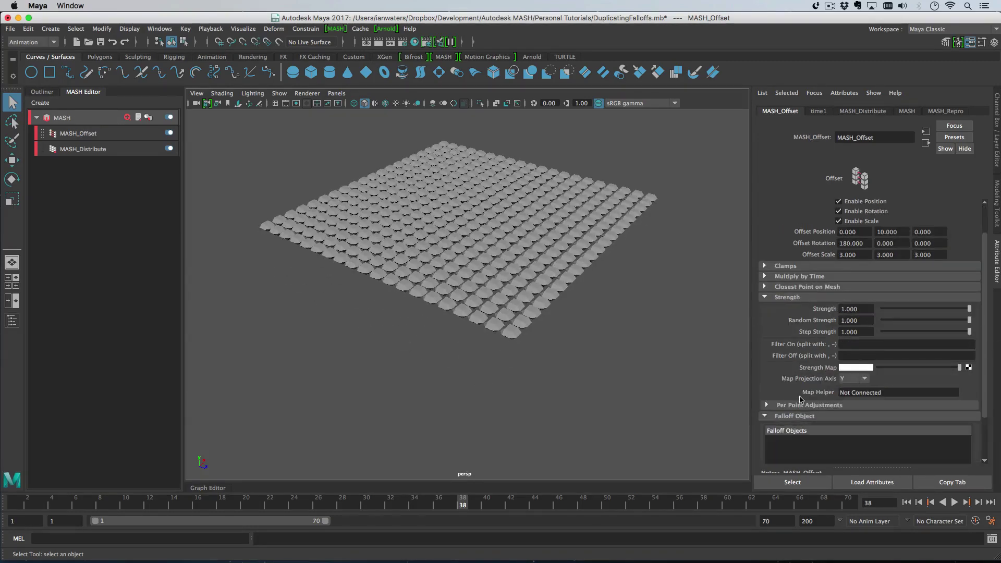
click(794, 417)
scroll(798, 419, down, 4)
right_click(820, 390)
click(852, 393)
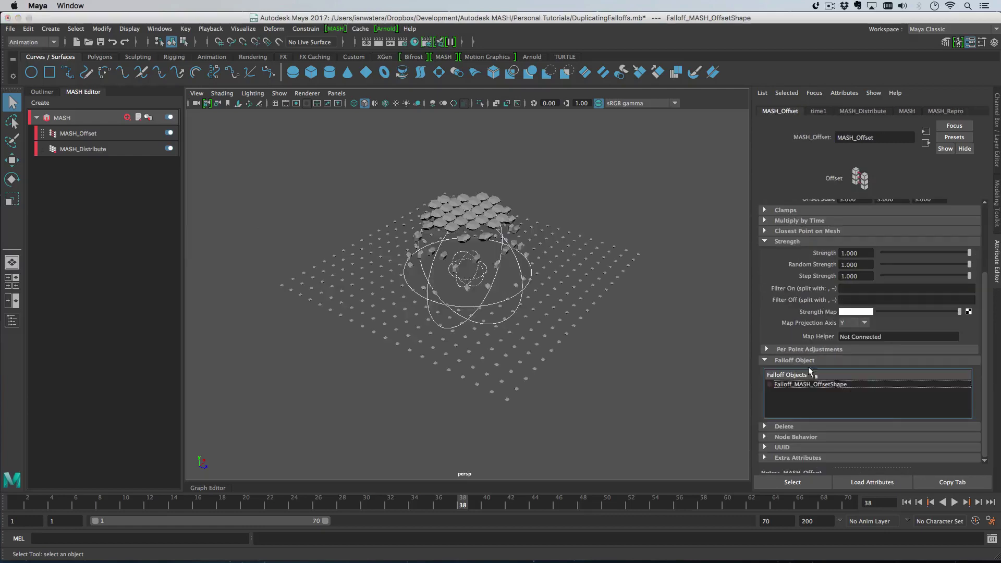
alt+drag(631, 293, 611, 283)
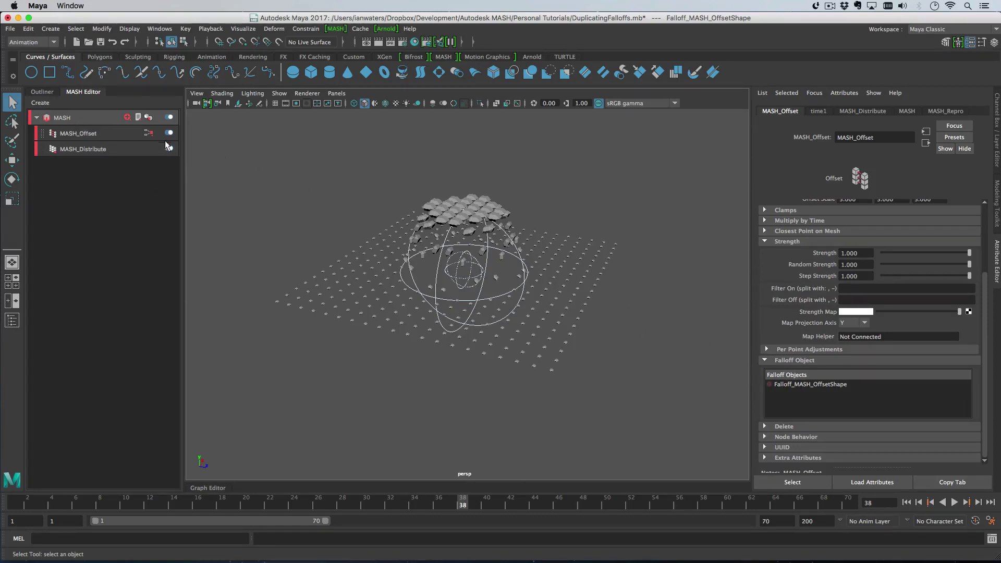
Step: Set the Offset falloff's Inner Zone to 0 and its ramp interpolation to Smooth
click(148, 135)
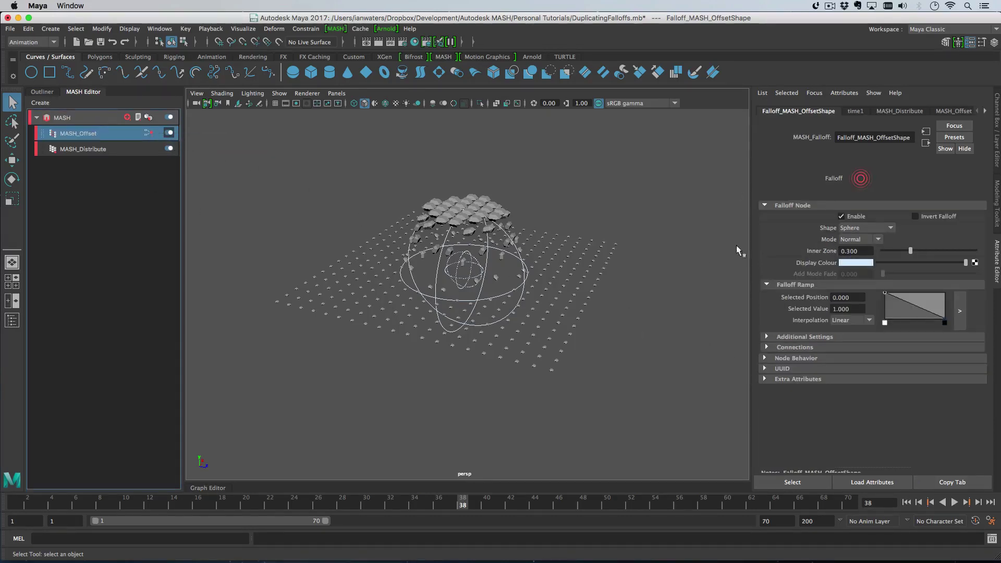
drag(911, 251, 860, 251)
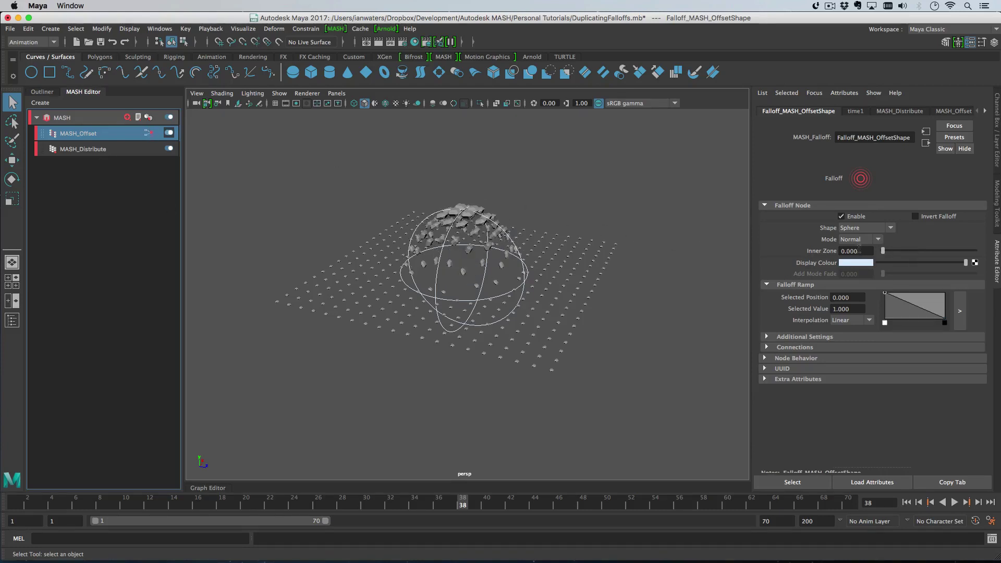
click(852, 320)
click(847, 355)
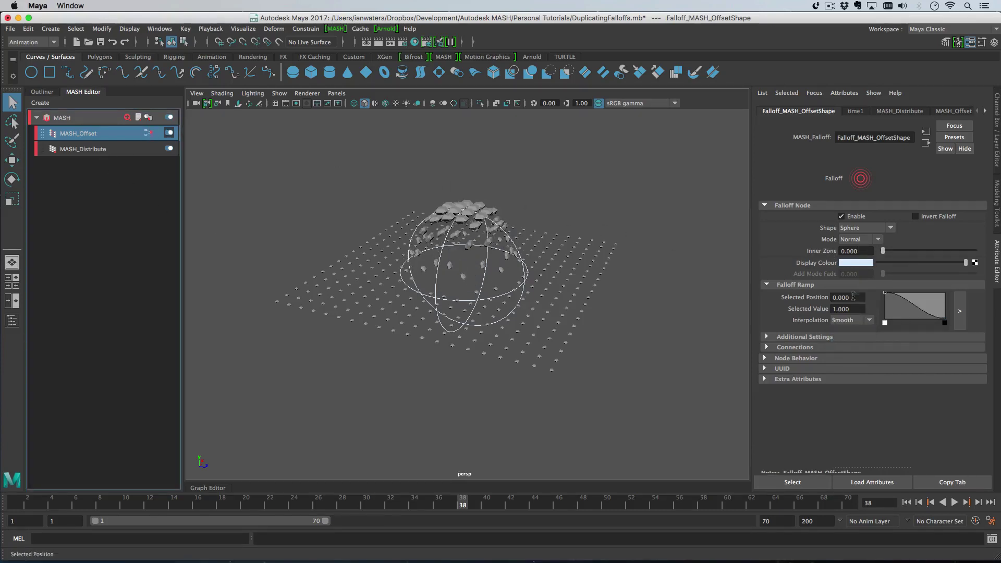
Step: Try moving and scaling the Offset falloff in the viewport, and undo the changes
click(42, 91)
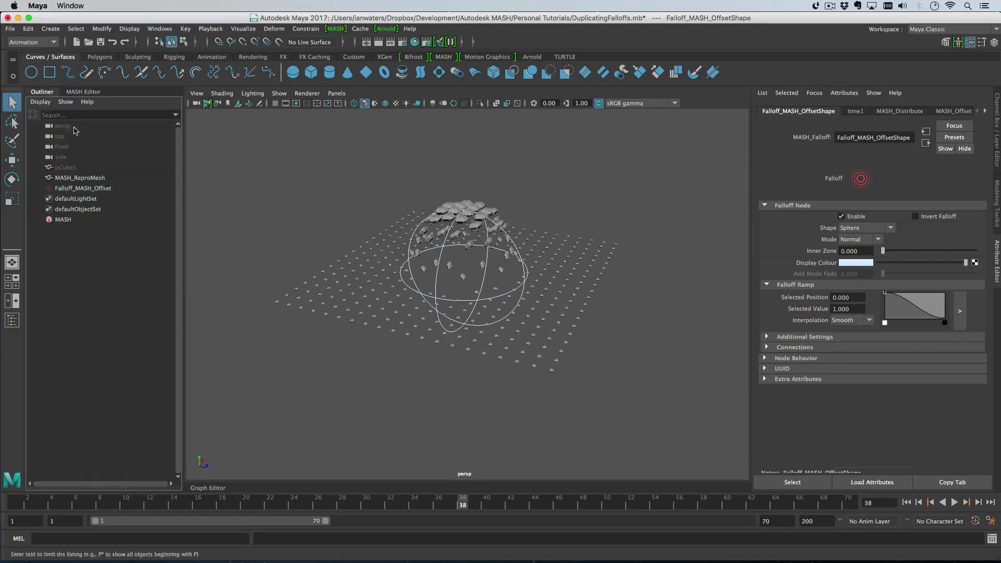
click(96, 189)
key(w)
alt+drag(483, 284, 441, 246)
key(r)
key(super+z)
key(super+z)
Step: Add a Color node to the MASH network and expand its Falloff Object settings
click(84, 92)
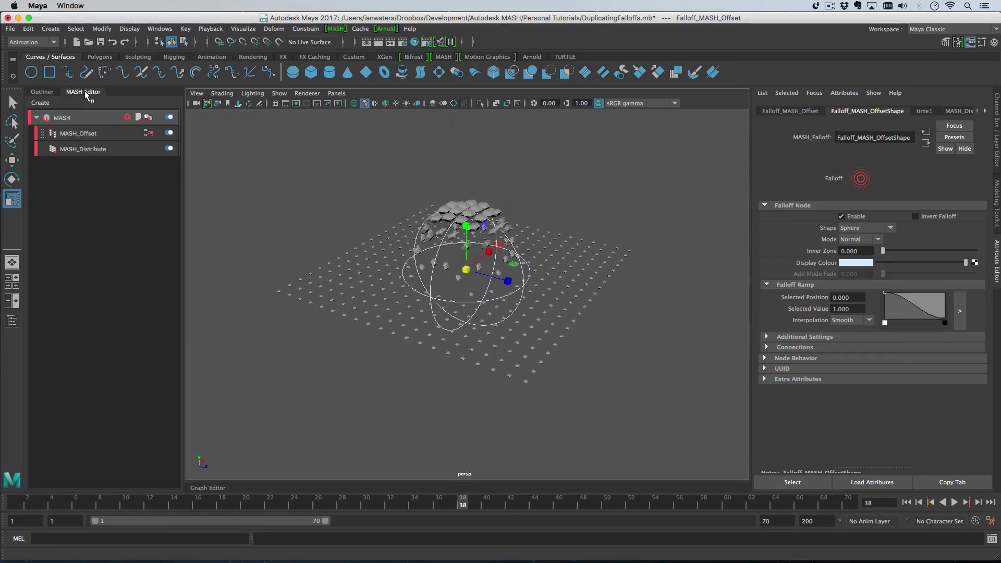
click(129, 118)
click(157, 148)
alt+drag(453, 253, 451, 256)
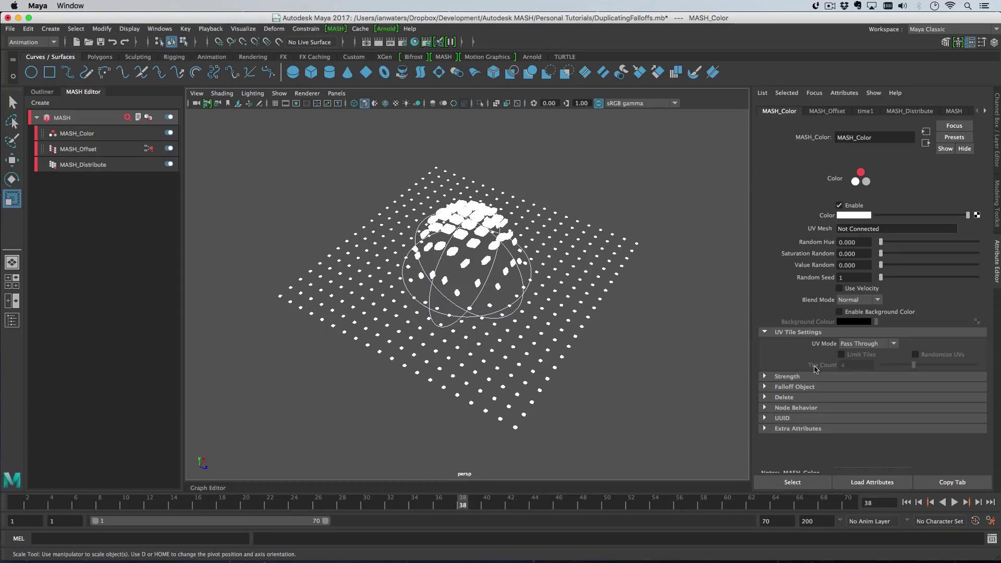
click(805, 387)
scroll(816, 360, down, 1)
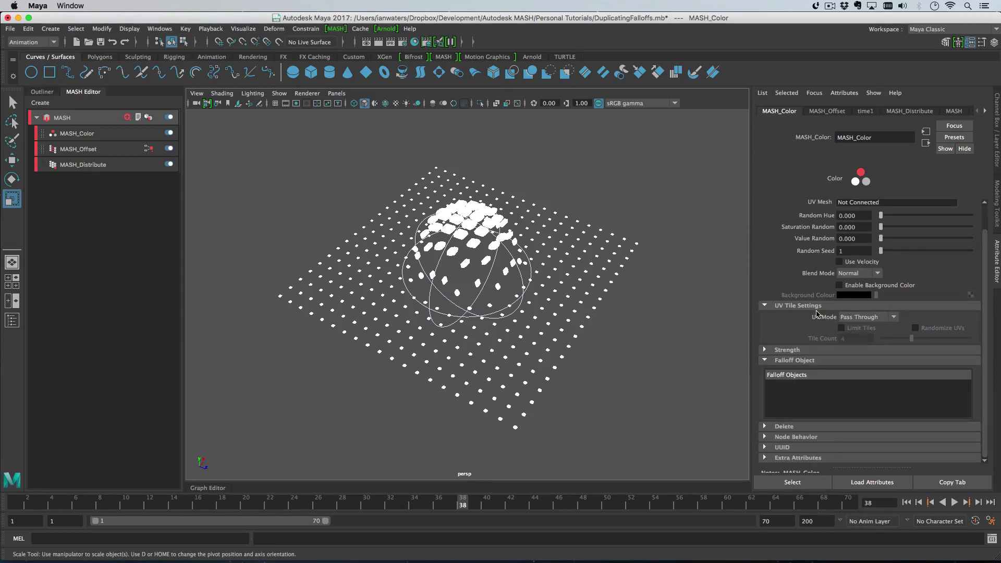
Step: Clone the Offset node's falloff into the Color node's falloff objects
click(43, 91)
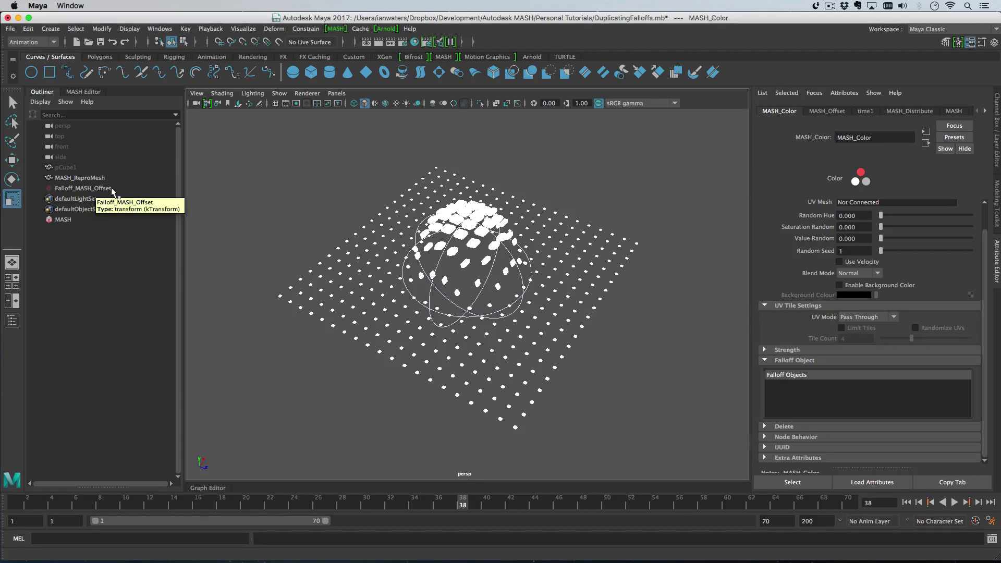
click(112, 189)
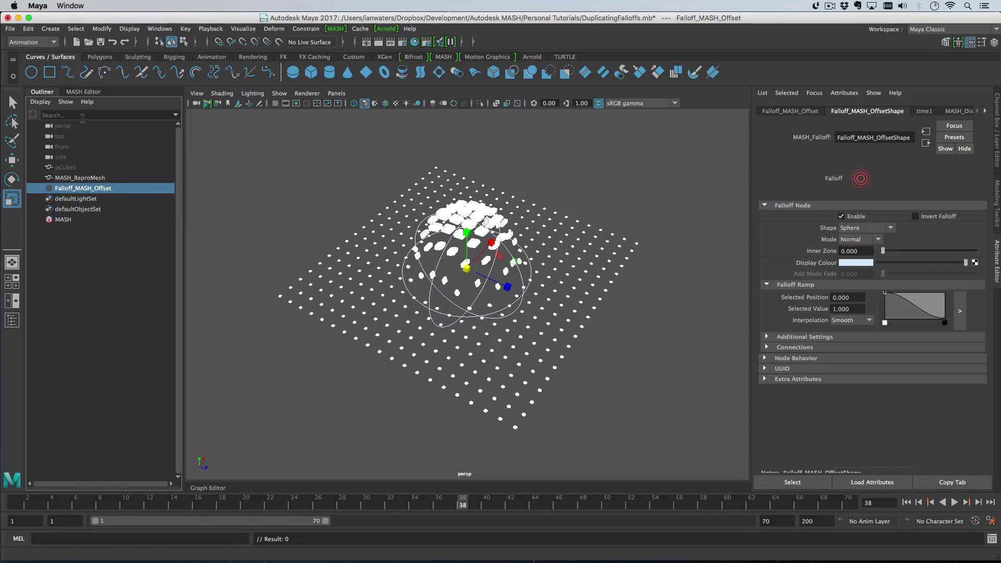
click(84, 92)
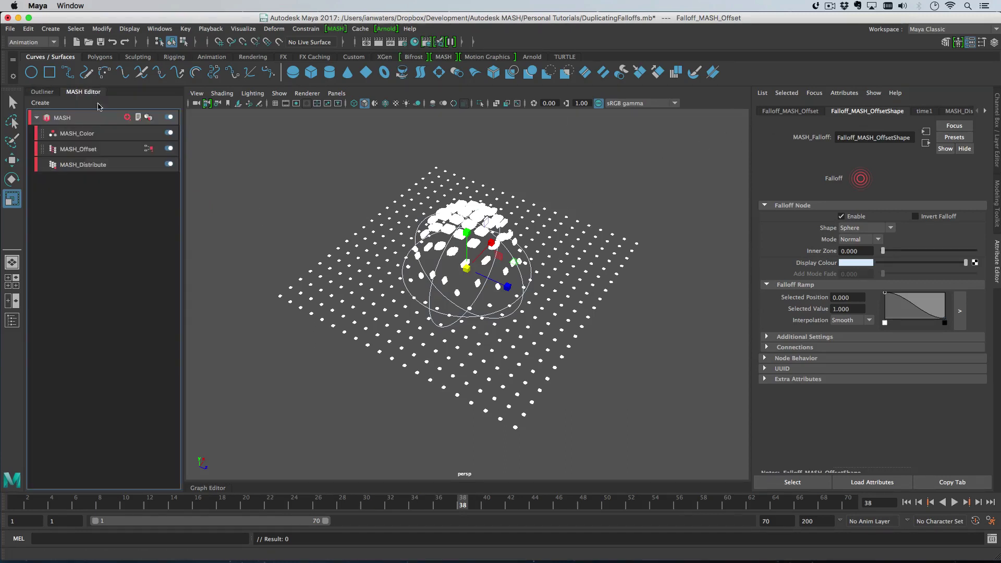
click(91, 134)
click(41, 92)
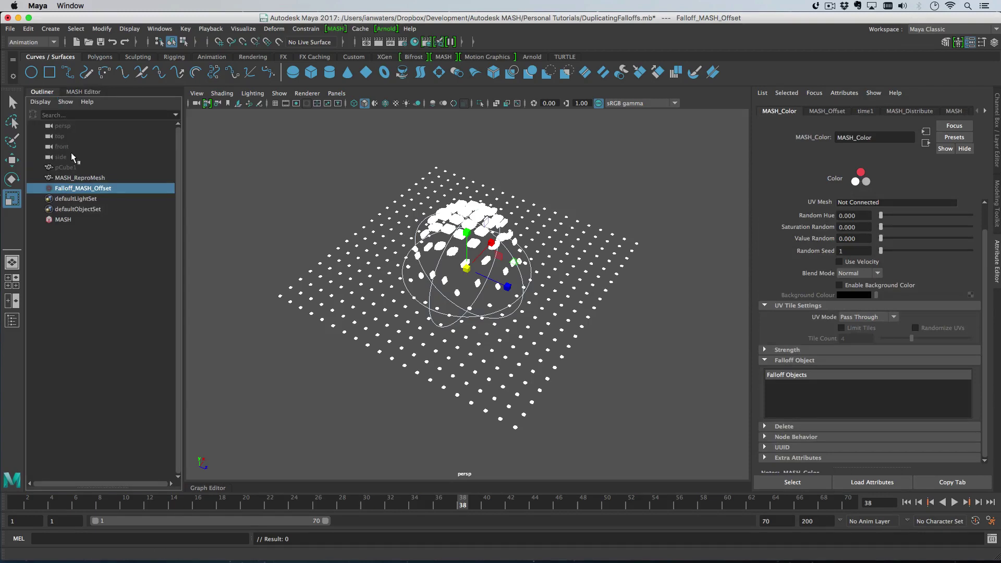
mouse_move(82, 191)
mouse_down()
mouse_move(302, 243)
mouse_move(853, 407)
mouse_up()
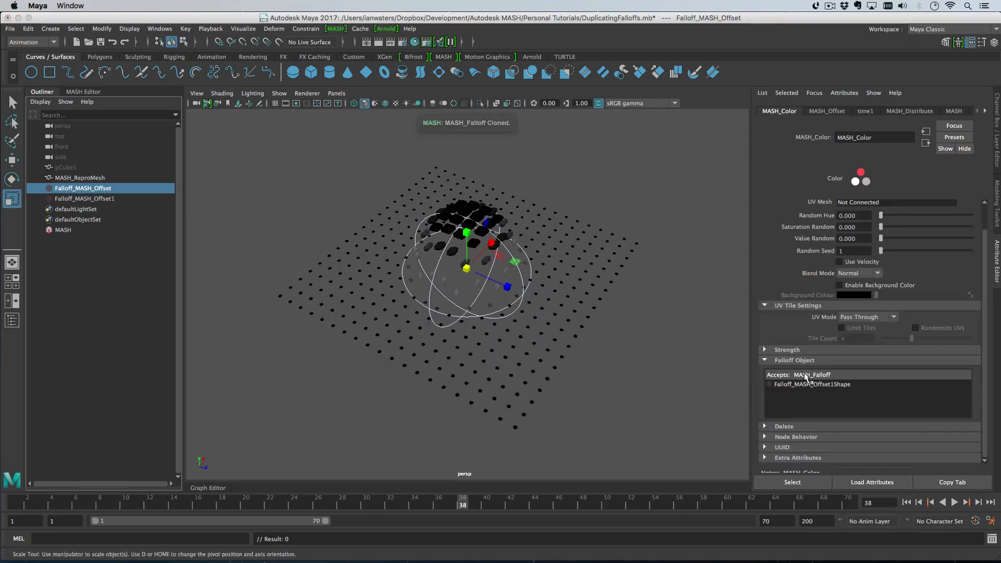
Step: Inspect the cloned falloff's attributes and the Color node's falloff objects
click(118, 195)
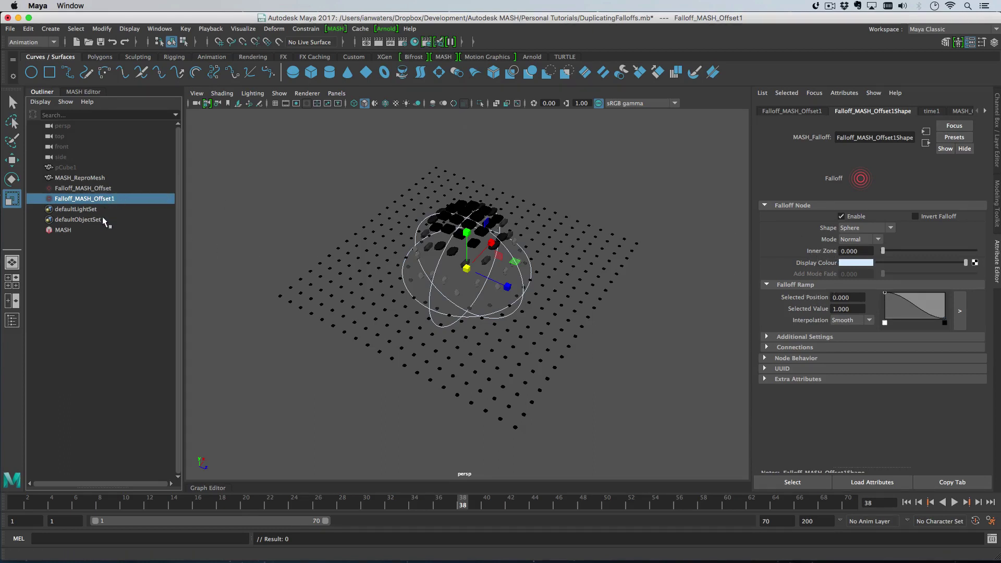
click(61, 231)
click(803, 111)
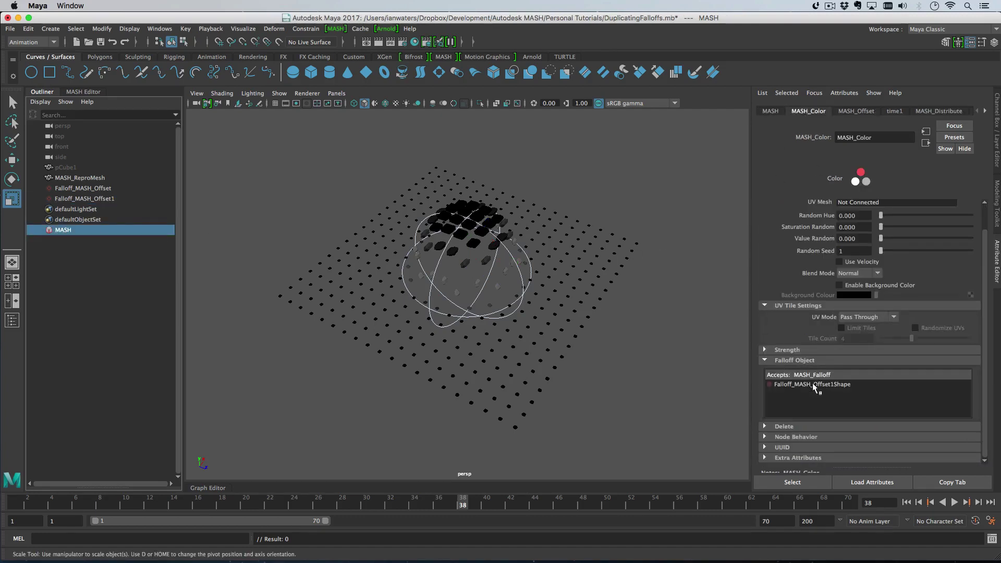
drag(803, 386, 803, 386)
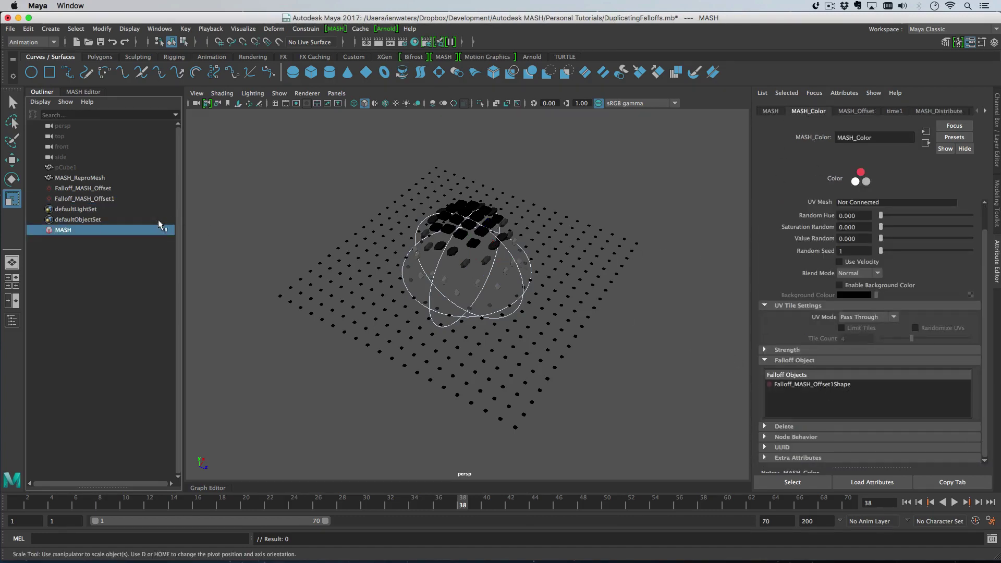
Step: Scale up the Color node's cloned falloff uniformly and adjust the size of the original Offset falloff
click(124, 199)
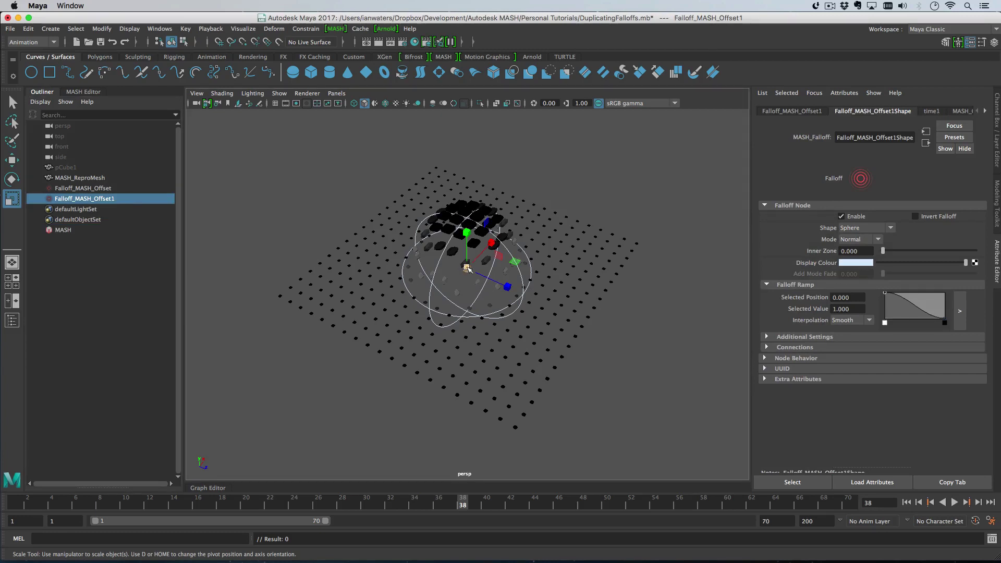
drag(467, 268, 492, 276)
ctrl+click(130, 189)
middle_drag(493, 276, 469, 272)
Step: Open the Node Editor with the cloned falloff selected and dock it below the viewport
click(111, 198)
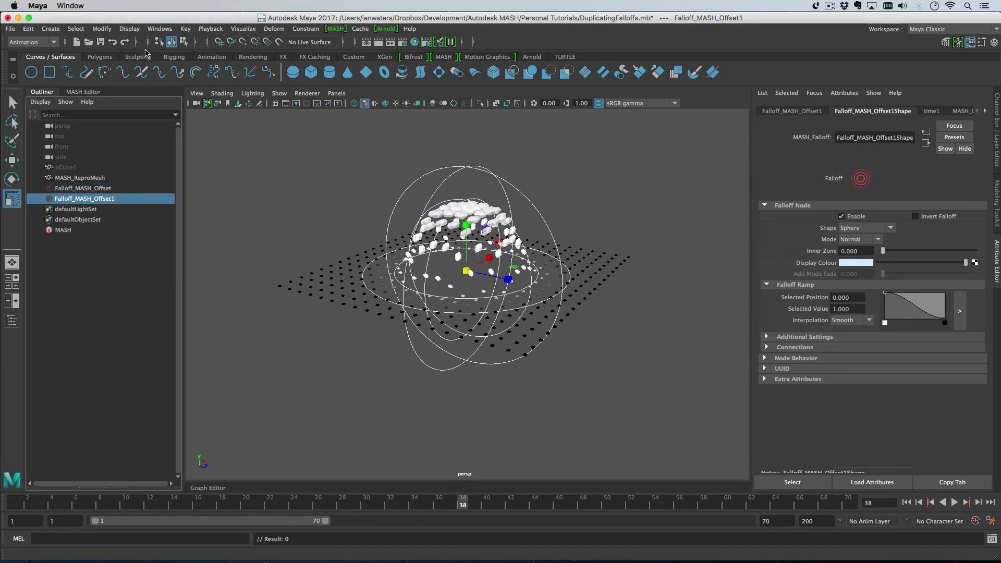
click(159, 29)
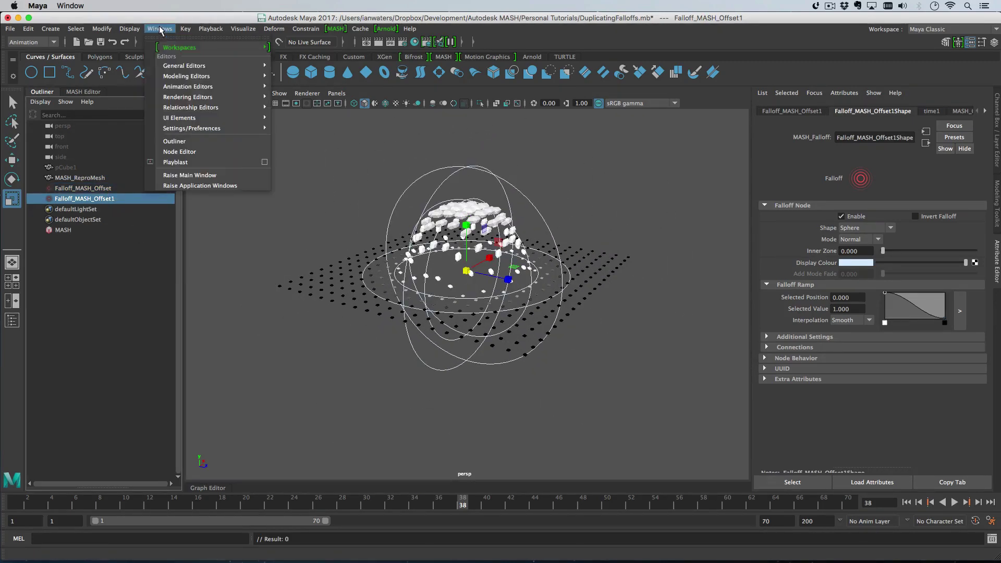
click(188, 151)
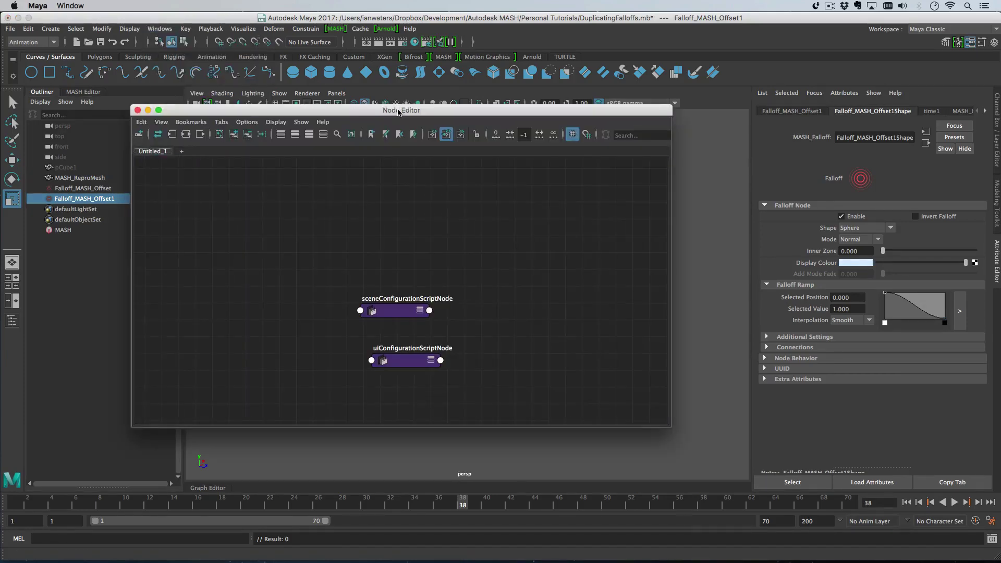
drag(398, 112, 279, 483)
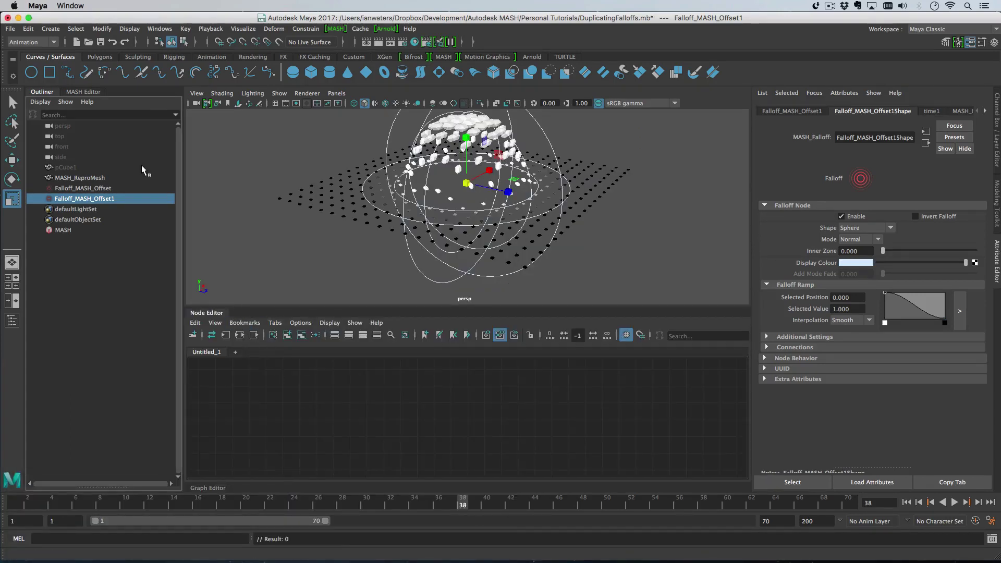
Step: Graph the MASH network in the Node Editor and remove the time node and both falloff transform nodes from the graph
click(92, 234)
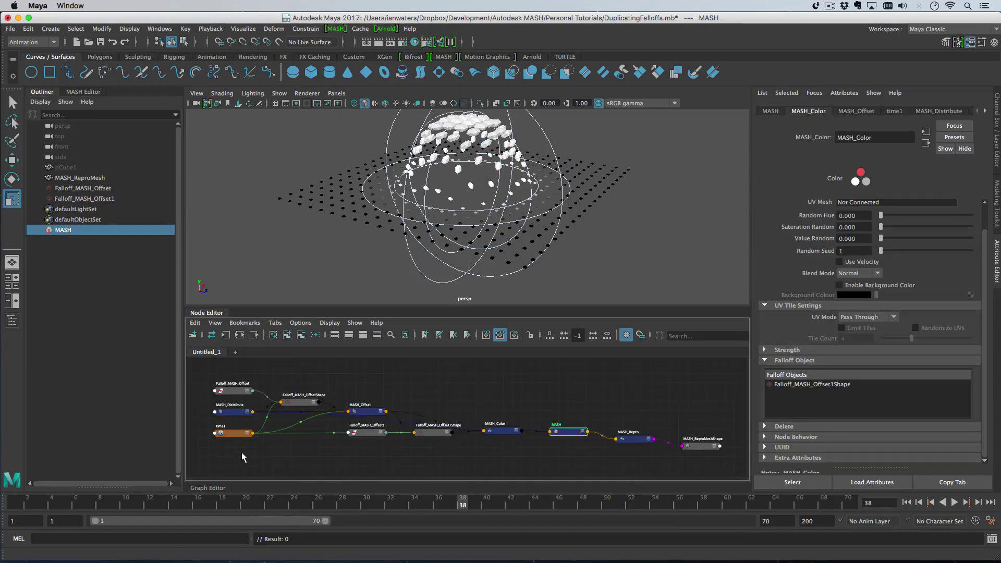
click(233, 433)
shift+click(233, 390)
shift+click(366, 432)
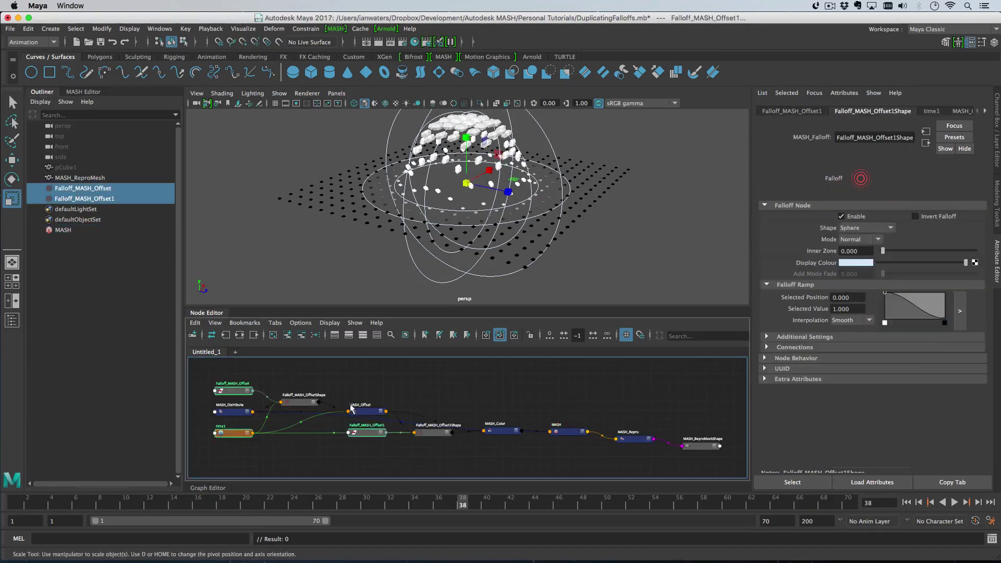
click(302, 337)
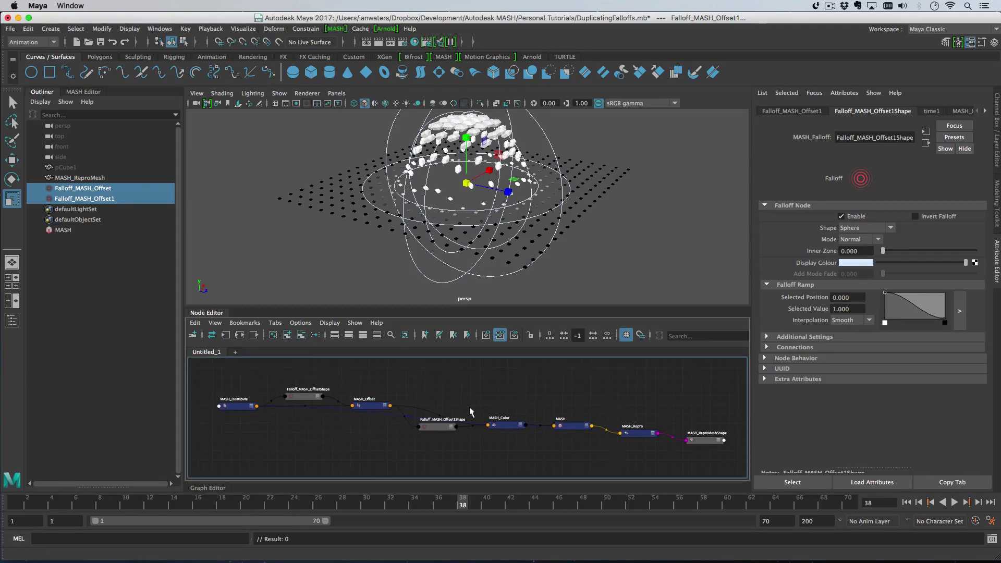
Step: Arrange the graph with MASH_Offset in line with the main chain and the cloned falloff's shape node above it
scroll(475, 409, up, 4)
click(246, 447)
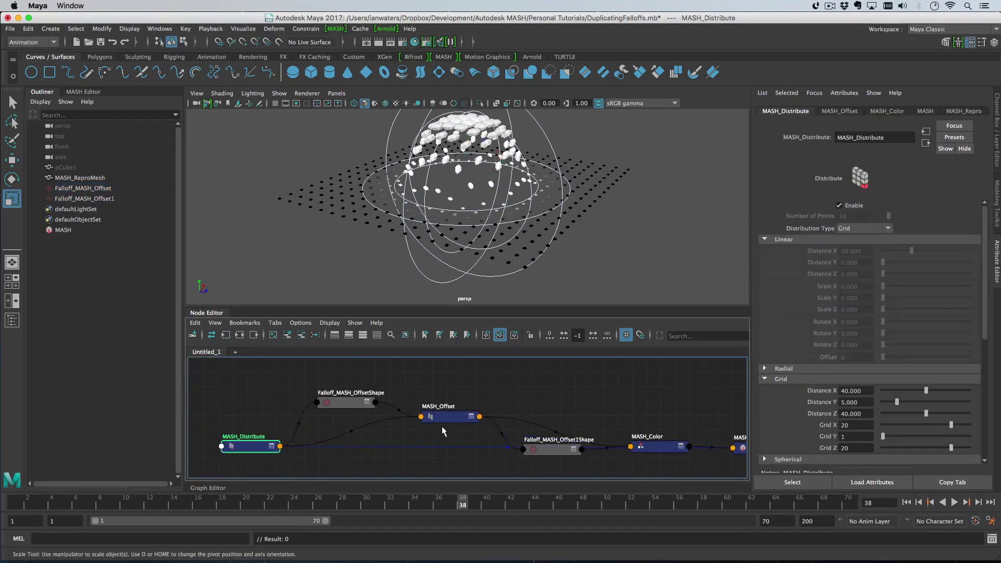
drag(444, 430, 474, 463)
drag(546, 454, 548, 401)
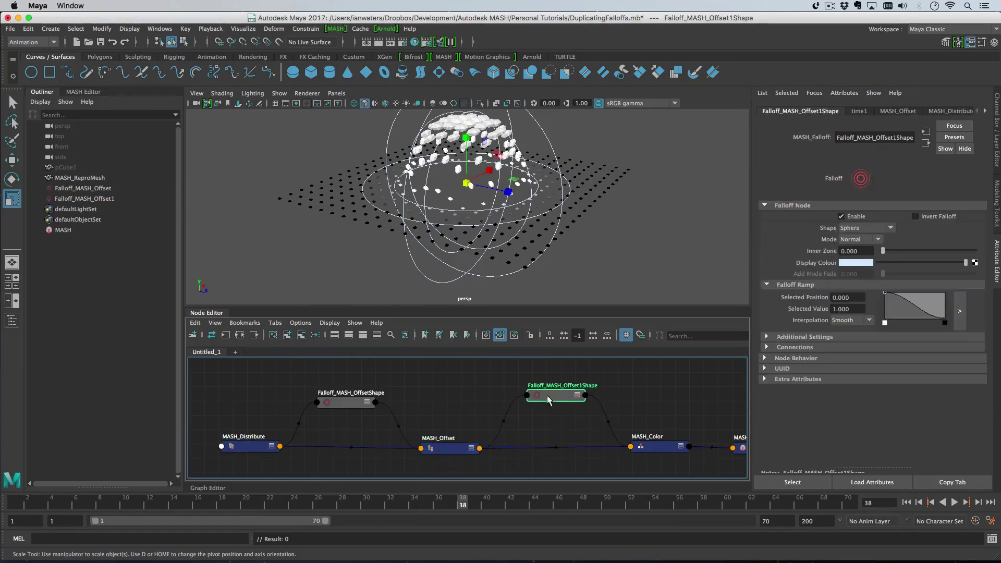
Step: Examine the node chain from MASH_Distribute through Offset, Color, MASH and Repro to the Repro mesh shape, including both falloff connections
click(236, 447)
scroll(312, 442, up, 2)
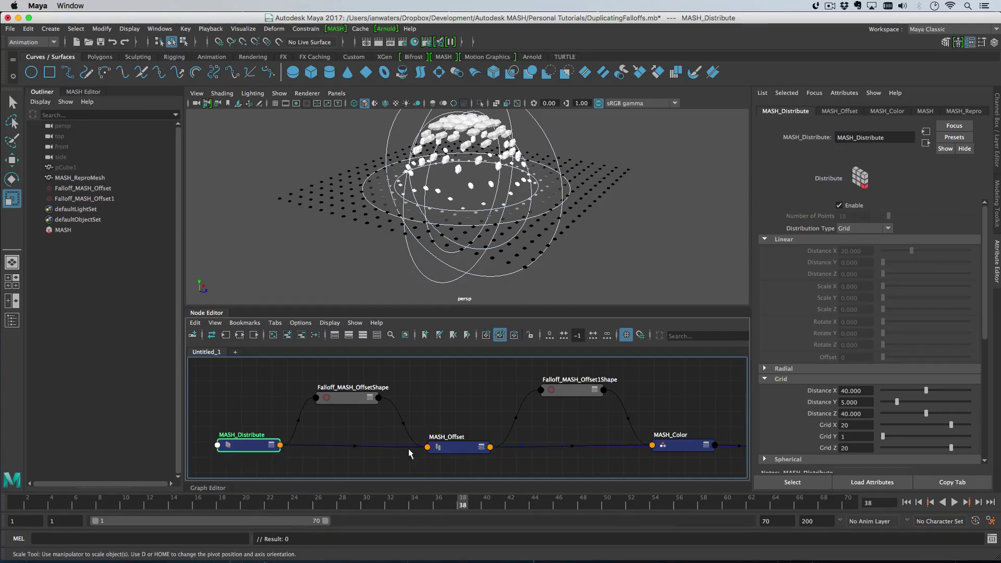
click(452, 448)
alt+middle_drag(586, 449, 364, 439)
drag(473, 442, 468, 447)
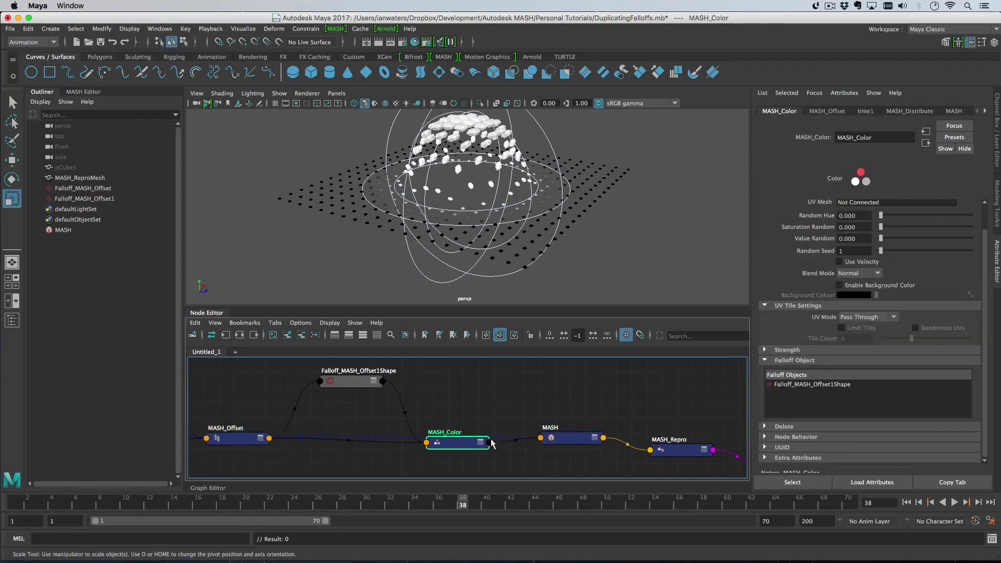
drag(564, 438, 567, 443)
alt+middle_drag(567, 443, 448, 429)
click(558, 439)
drag(658, 449, 673, 439)
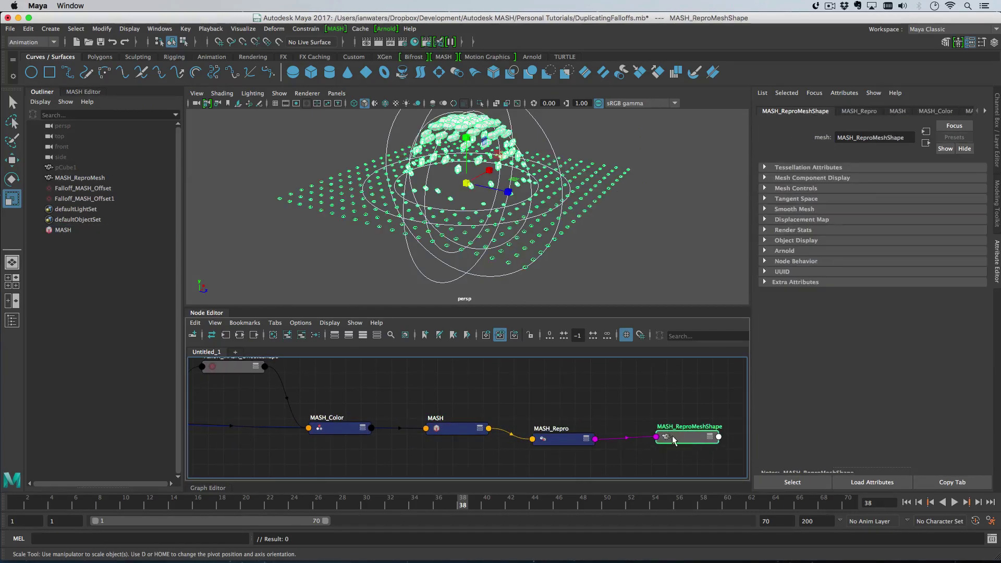
click(562, 440)
scroll(633, 384, left, 10)
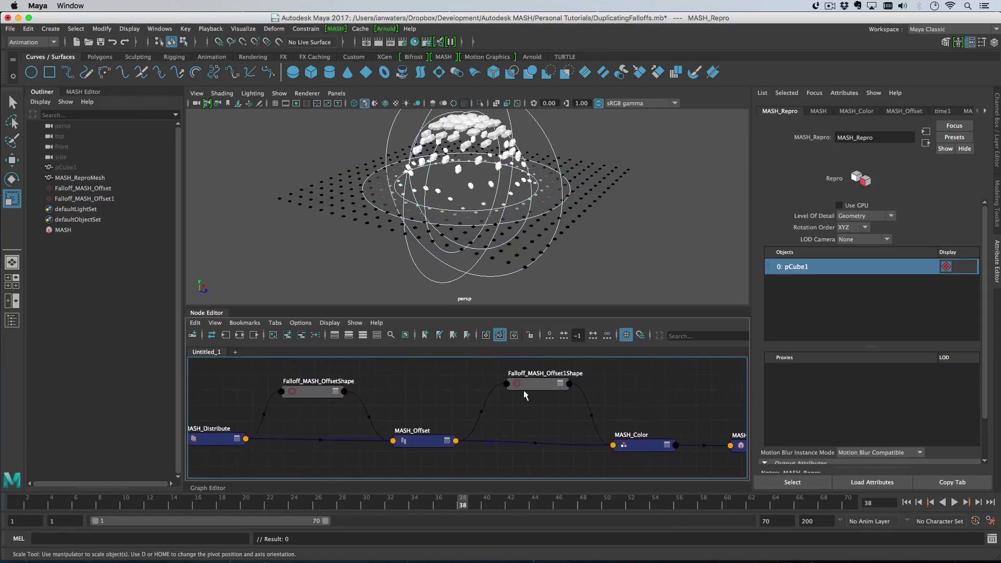
scroll(490, 394, left, 5)
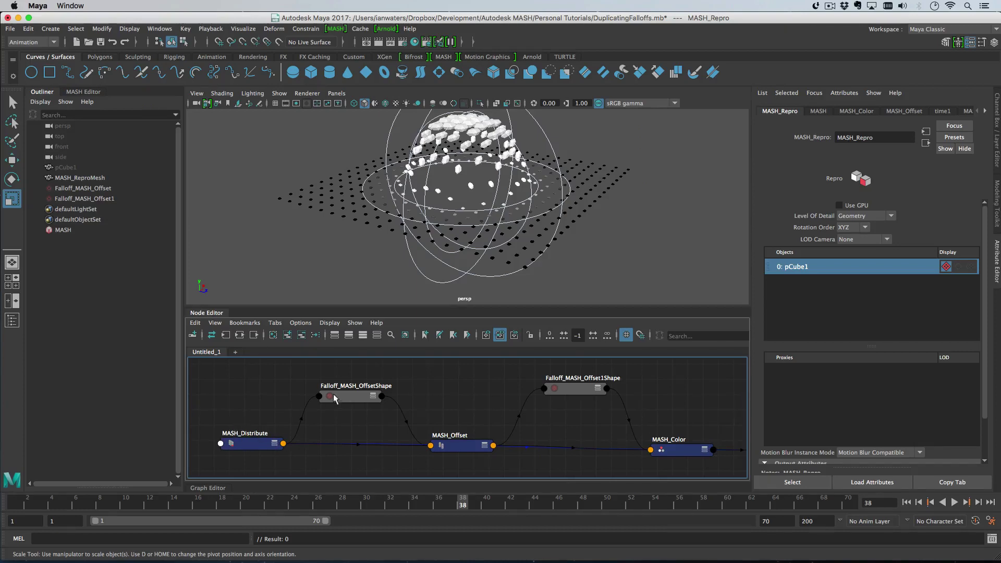
Step: Reposition the original falloff's shape node and MASH_Distribute in the graph, and examine how the falloffs feed the Offset and Color nodes
drag(336, 399, 353, 379)
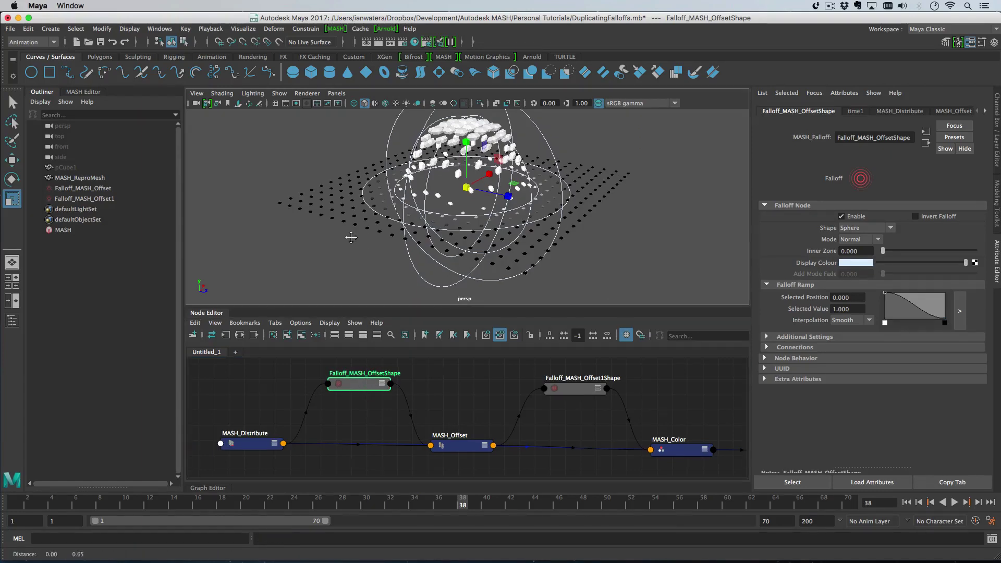
alt+middle_drag(351, 239, 351, 240)
alt+drag(351, 241, 346, 246)
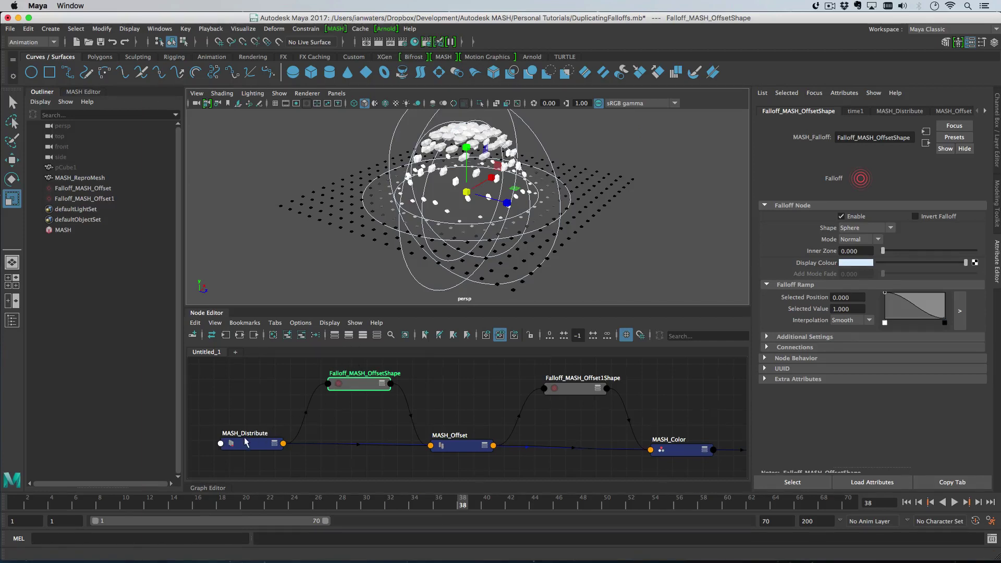
drag(246, 442, 241, 445)
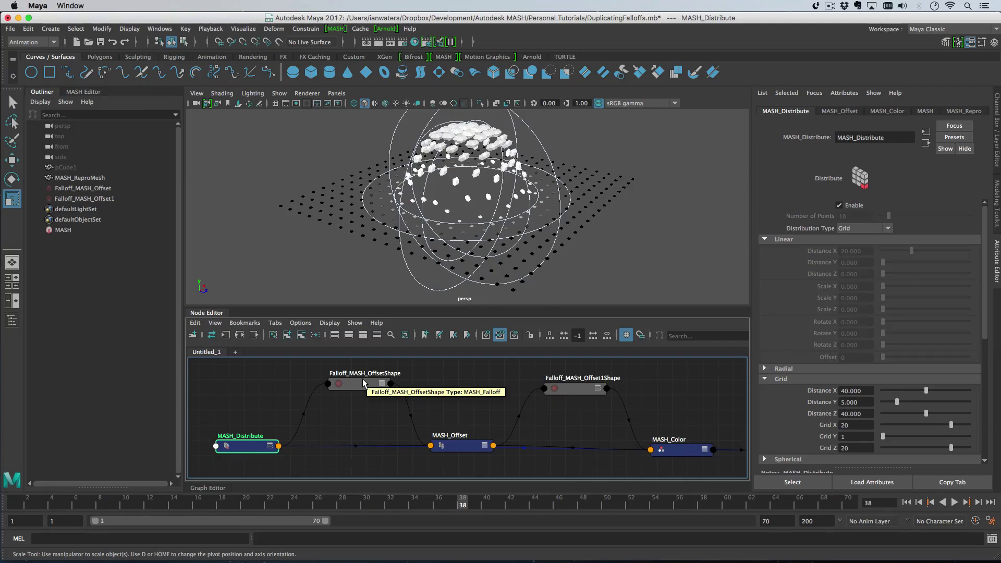
drag(363, 380, 357, 382)
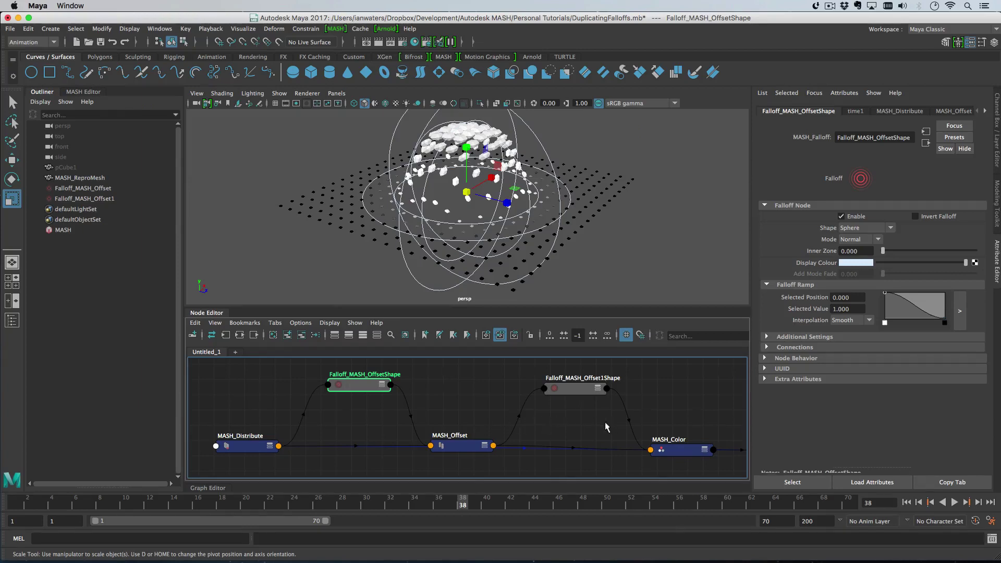
alt+middle_drag(602, 422, 454, 416)
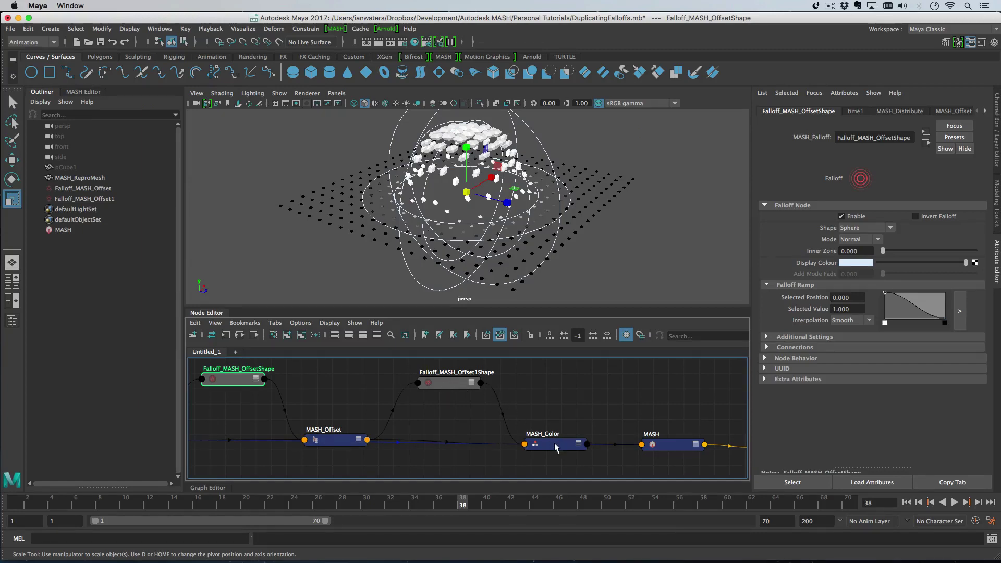
alt+middle_drag(544, 444, 549, 450)
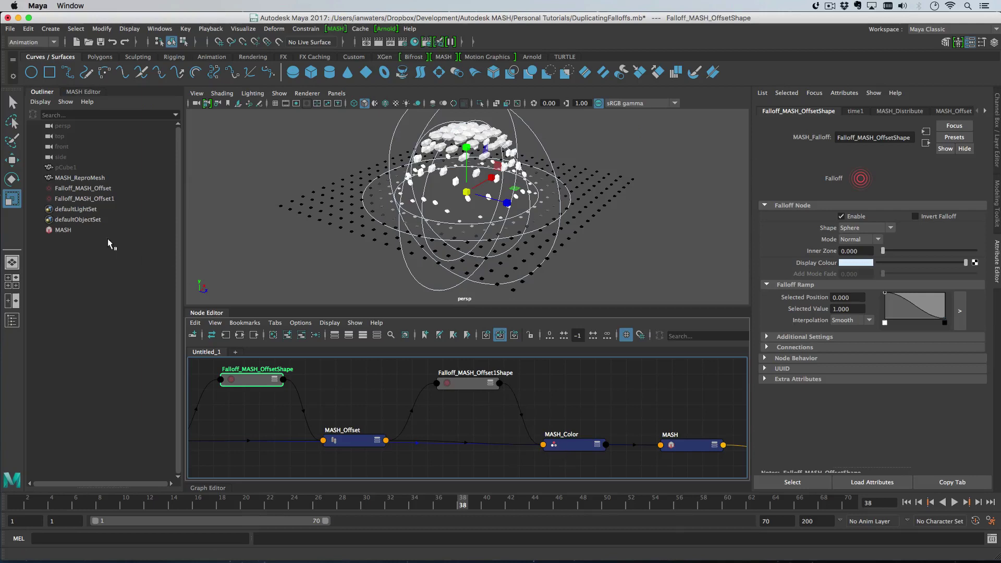
Step: Delete the cloned falloff Falloff_MASH_Offset1 and duplicate the original Falloff_MASH_Offset as a separate scene object
click(120, 197)
key(Delete)
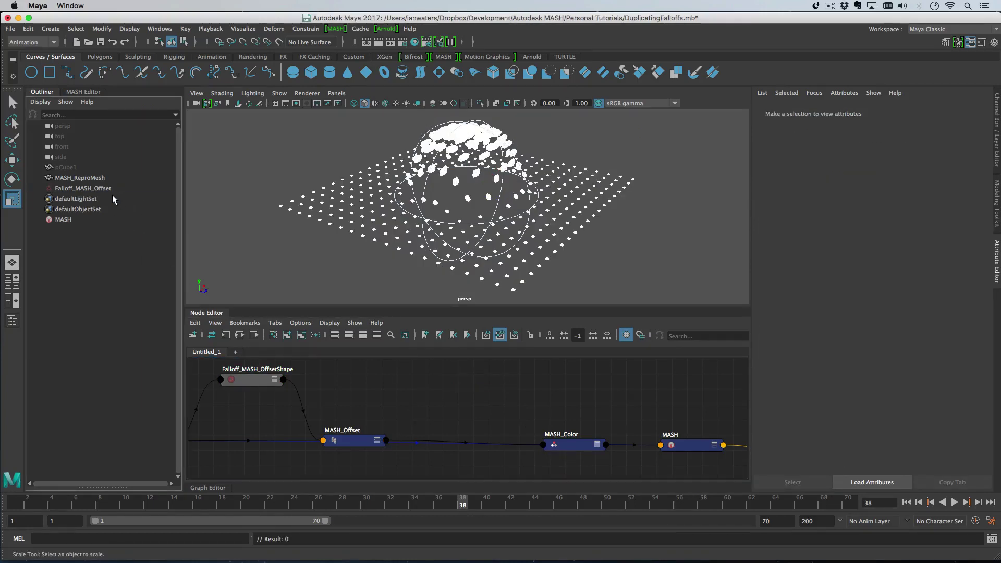
click(107, 189)
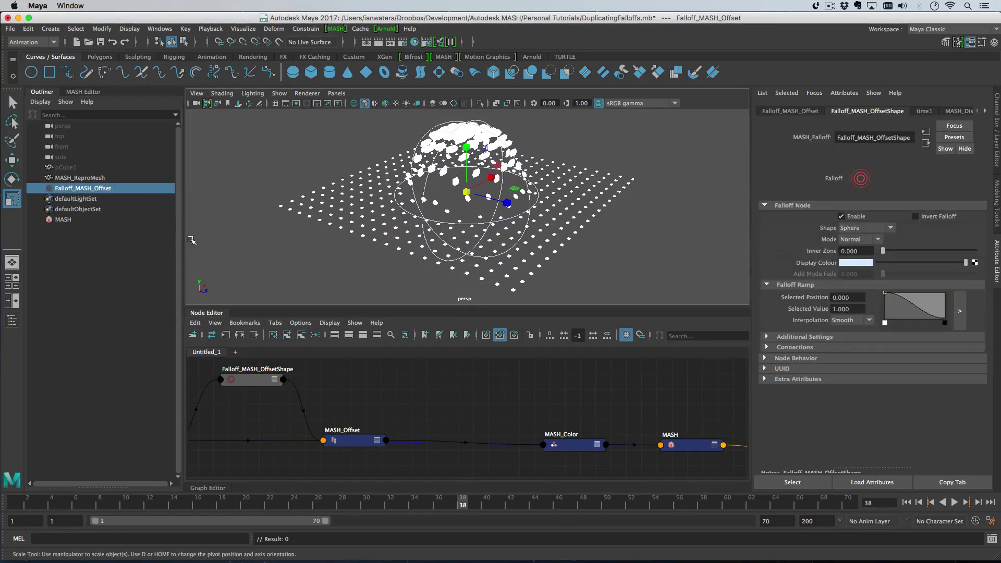
key(ctrl+d)
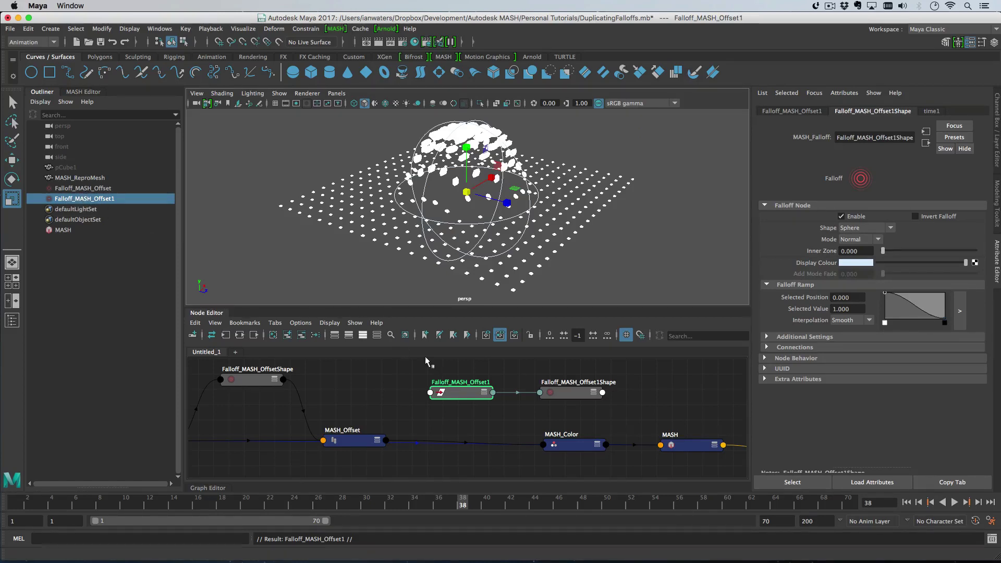
Step: Add the duplicated falloff to MASH_Color's falloff objects and remove its transform node from the graph
click(568, 447)
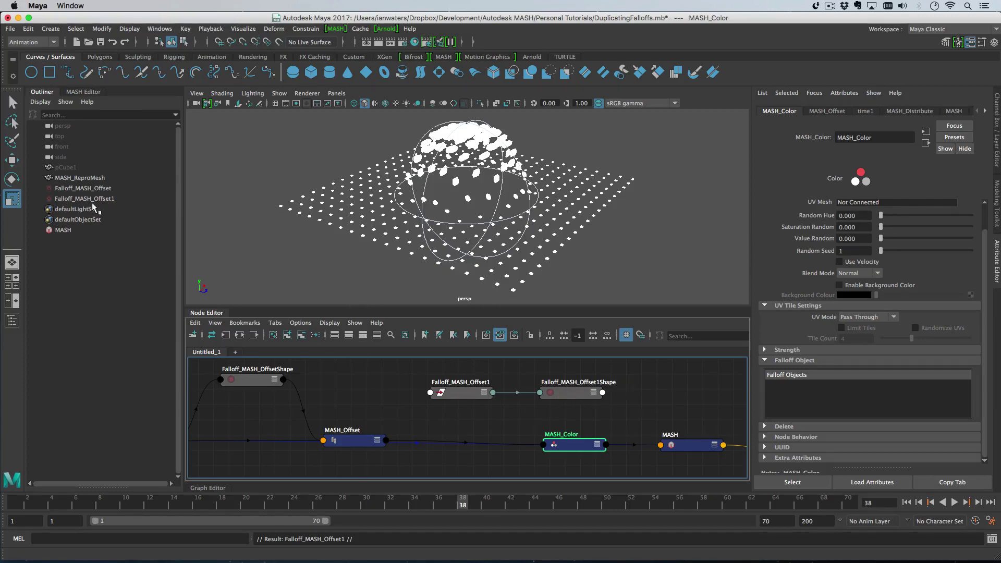
middle_drag(92, 203, 851, 404)
drag(548, 386, 476, 385)
click(458, 393)
click(301, 335)
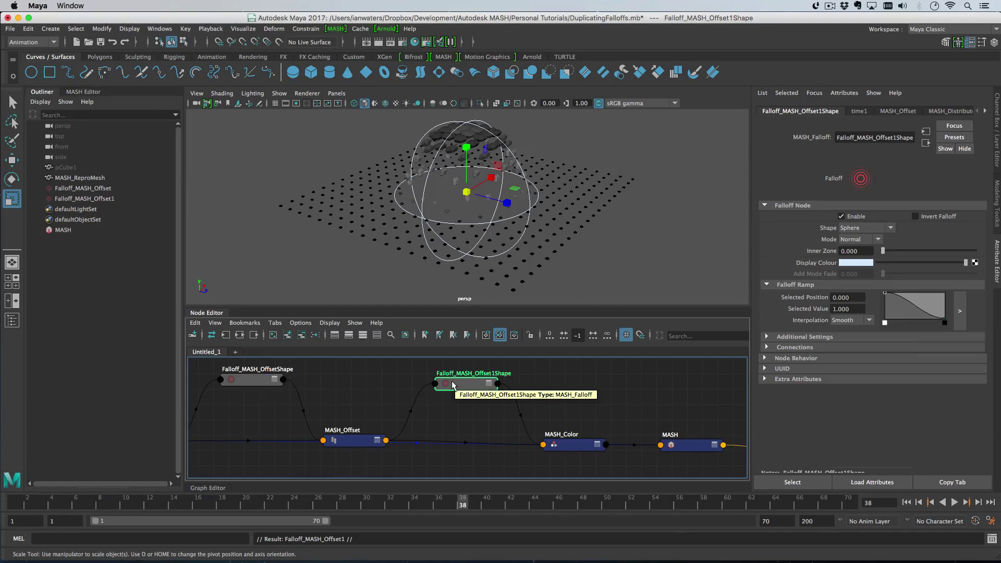
Step: Delete the duplicated falloff and clone Falloff_MASH_Offset directly into MASH_Color's falloff objects
click(104, 199)
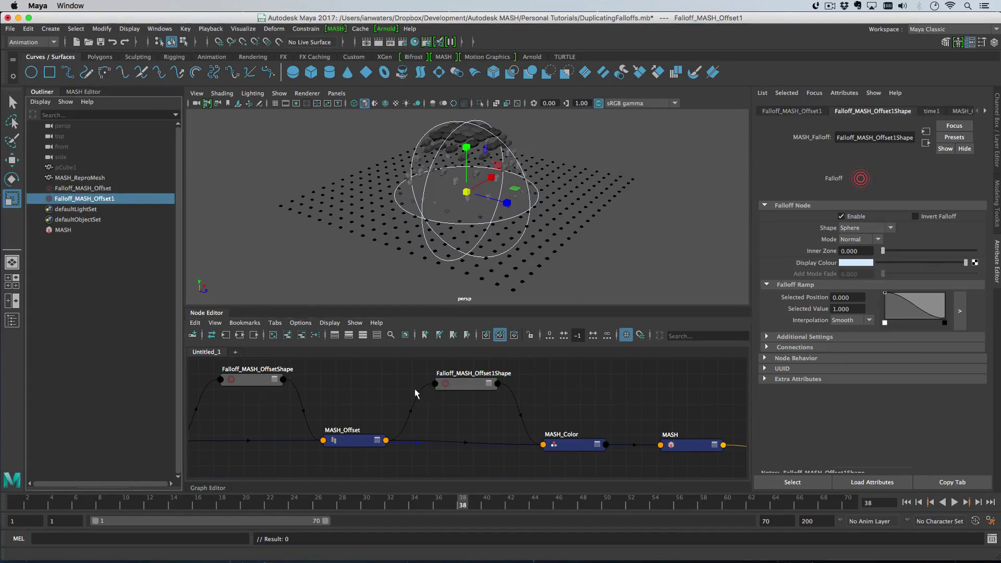
key(Delete)
click(556, 445)
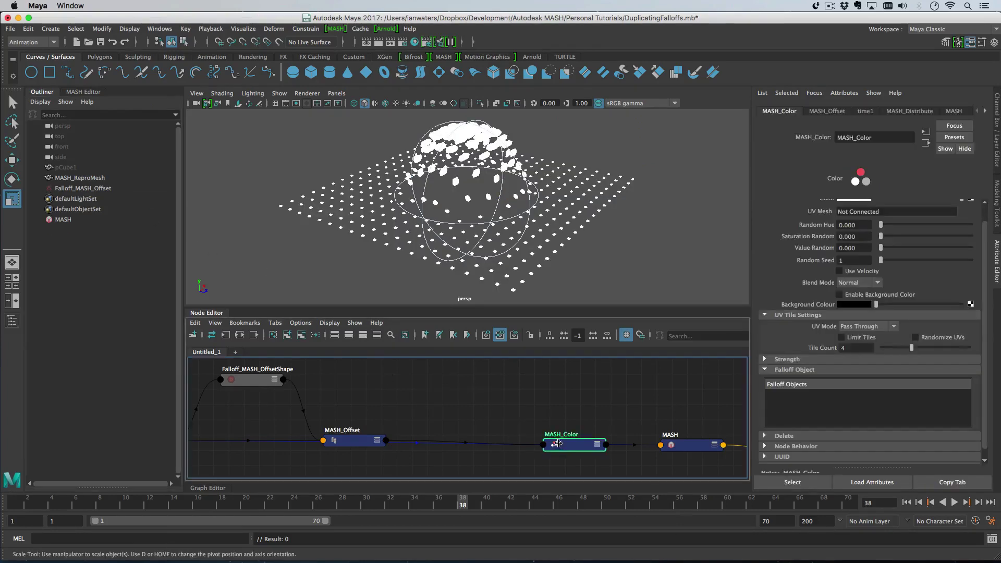
mouse_move(99, 189)
middle_down()
mouse_move(918, 427)
mouse_move(881, 412)
middle_up()
drag(409, 428, 431, 381)
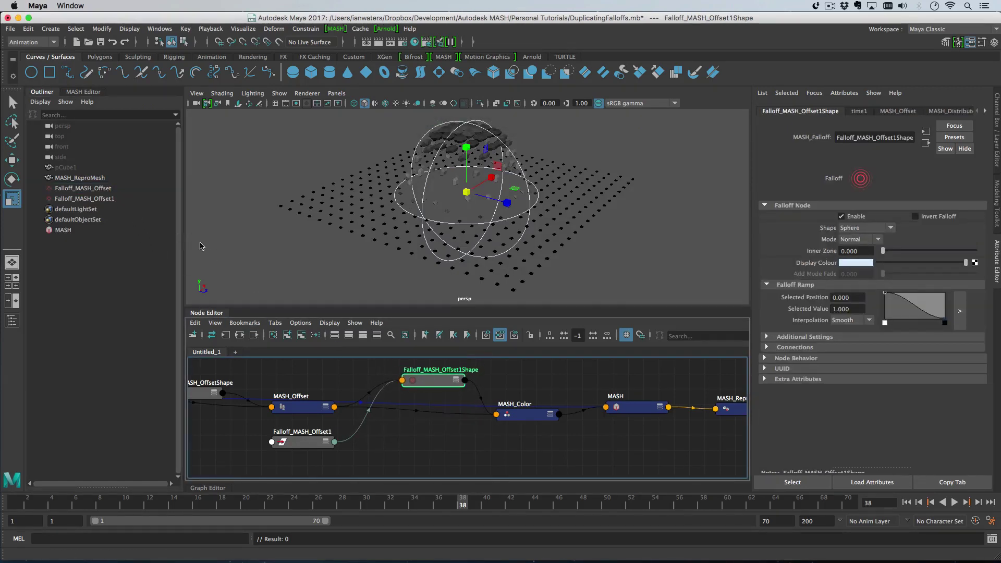
Step: Delete the Color node's cloned falloff and arrange the remaining falloff shape, Distribute, Offset and Color nodes into a clear chain
click(117, 198)
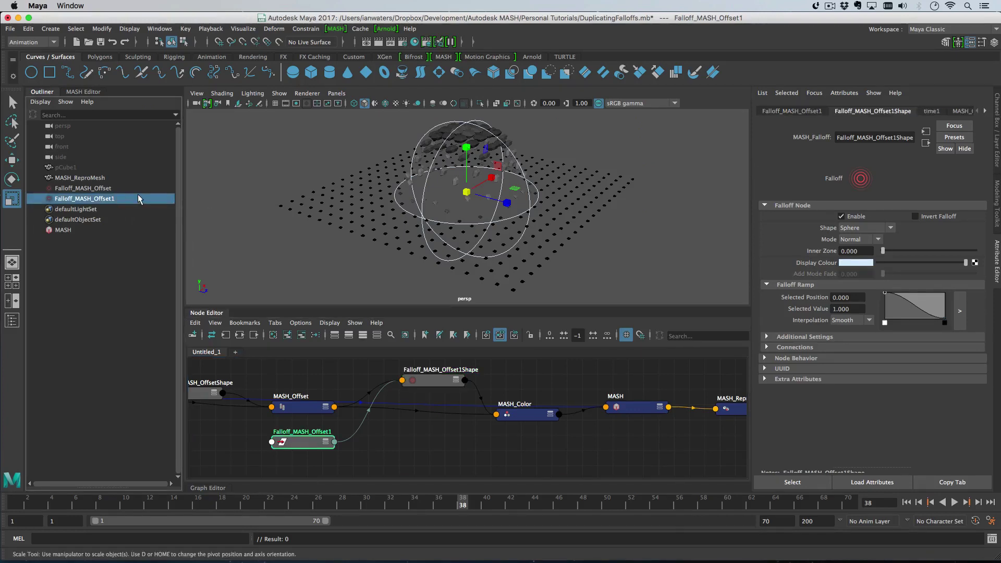
key(Delete)
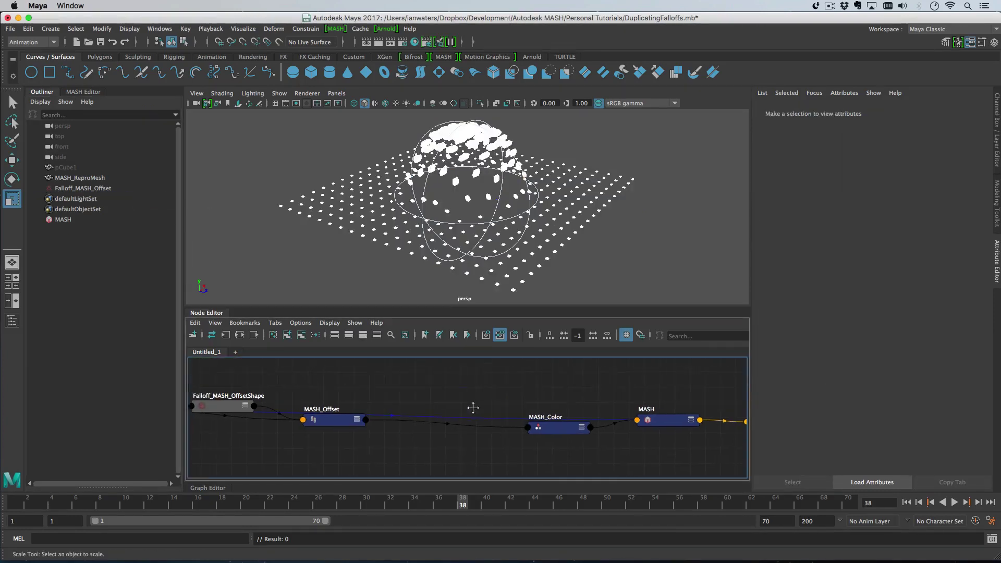
alt+middle_drag(436, 396, 456, 409)
alt+right_drag(455, 409, 421, 400)
alt+middle_drag(421, 399, 422, 384)
click(335, 403)
drag(332, 385, 333, 374)
drag(235, 413, 234, 430)
drag(415, 420, 410, 434)
click(601, 422)
drag(601, 422, 566, 427)
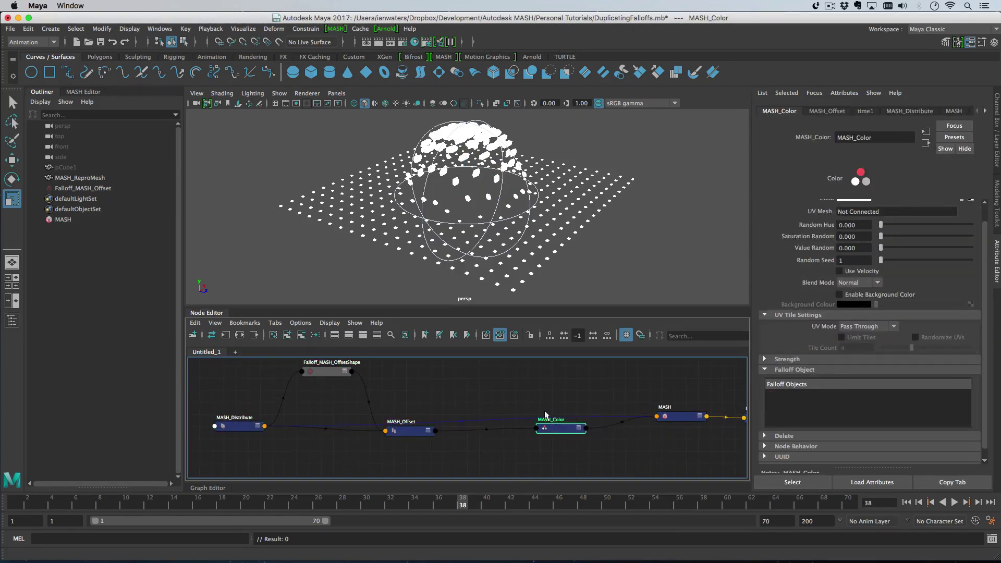
alt+middle_drag(411, 380, 413, 390)
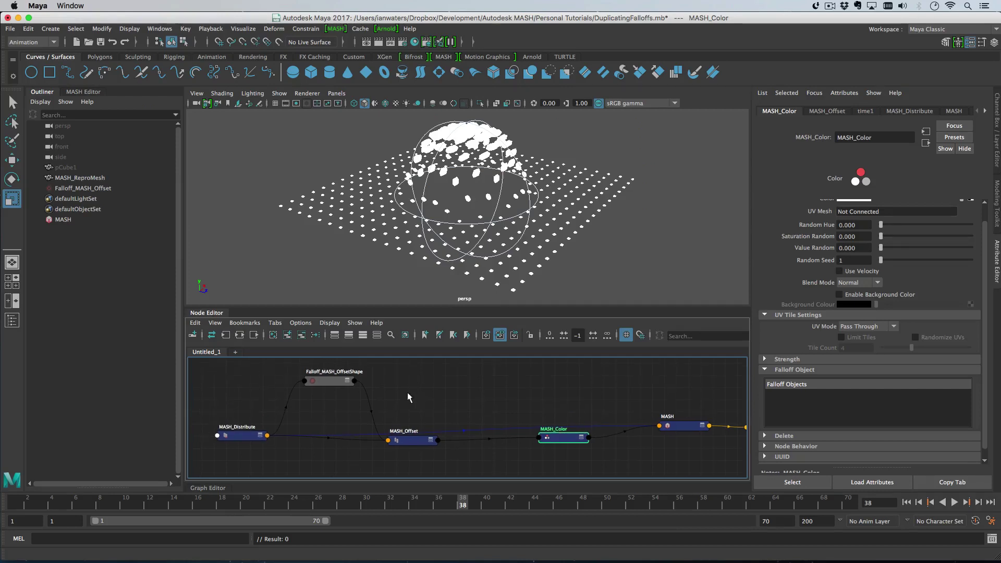
Step: Align MASH_Offset and its falloff shape node in the graph and bring up MASH_Distribute's attributes
click(407, 441)
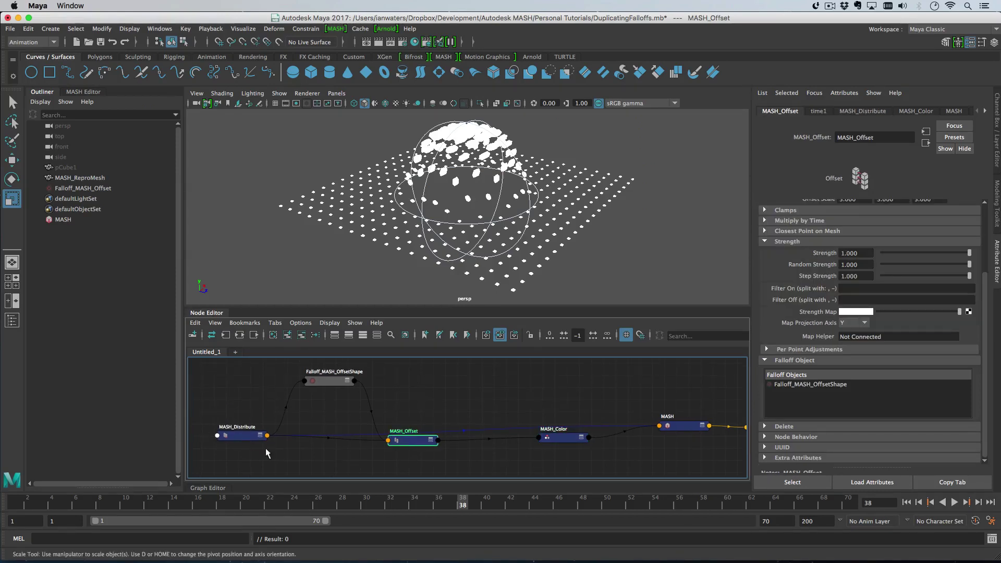
drag(410, 444, 413, 440)
drag(334, 381, 342, 387)
click(240, 434)
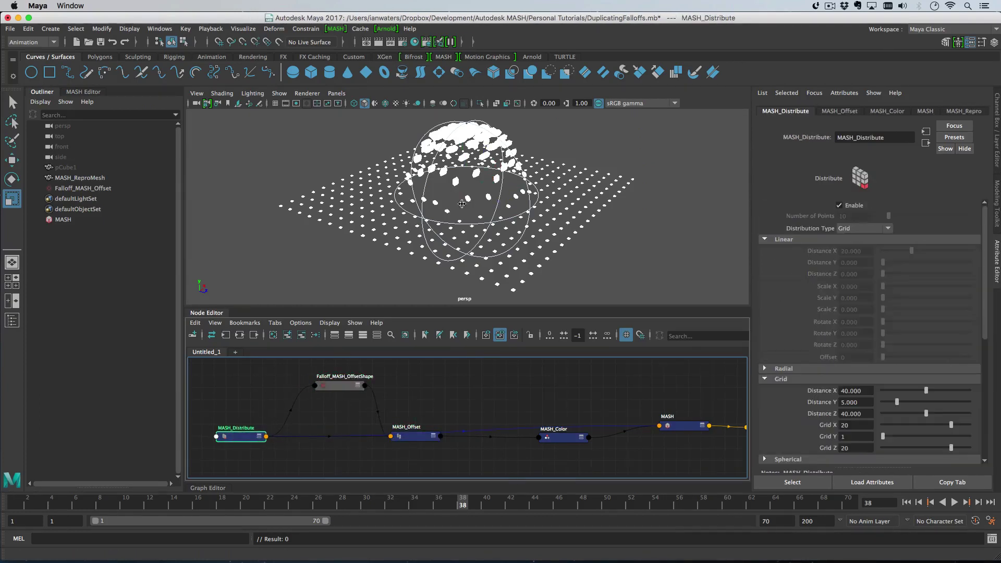
Step: Toggle MASH_Offset off and on again to compare the flat grid with the offset grid in the viewport
click(438, 440)
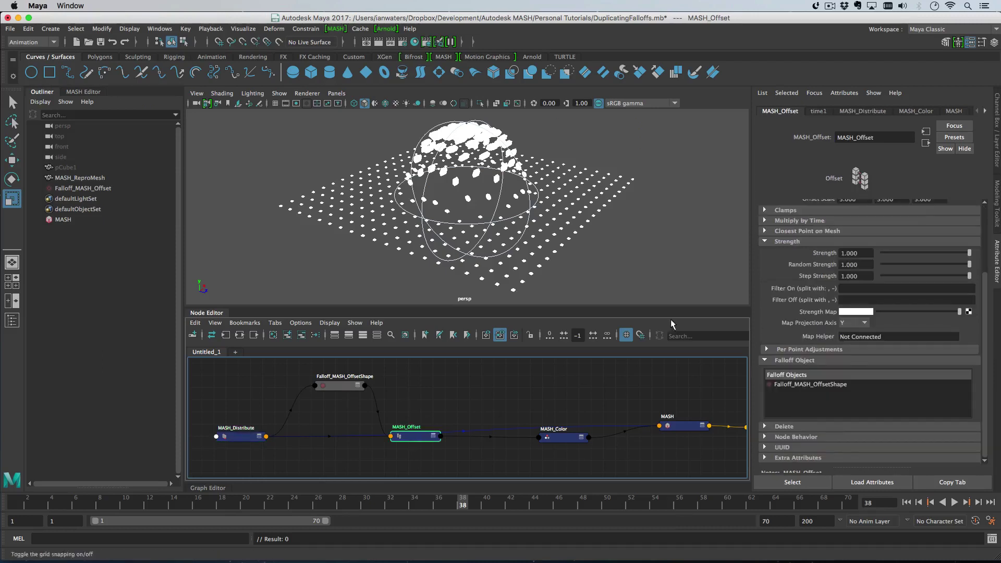
click(859, 207)
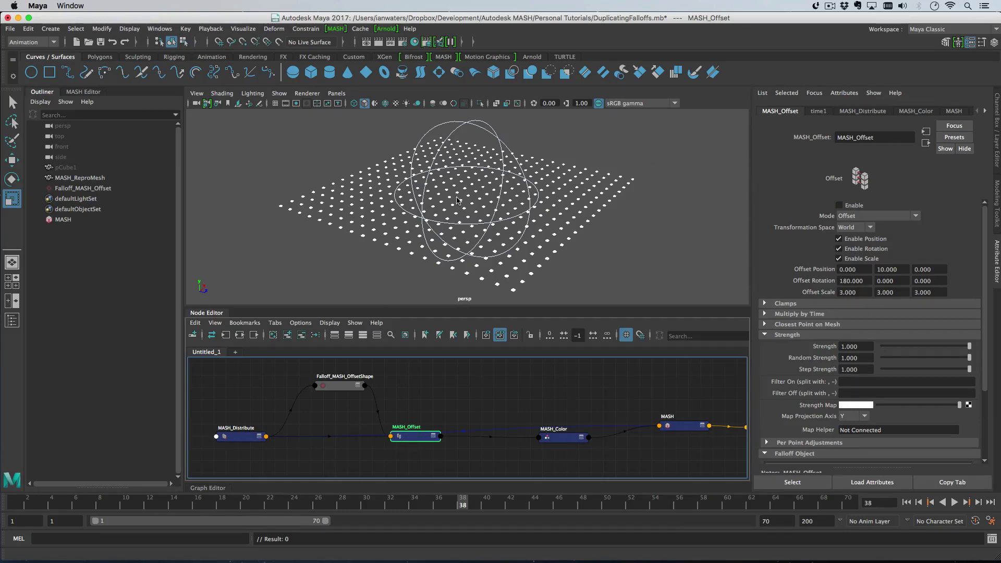
alt+drag(458, 202, 458, 204)
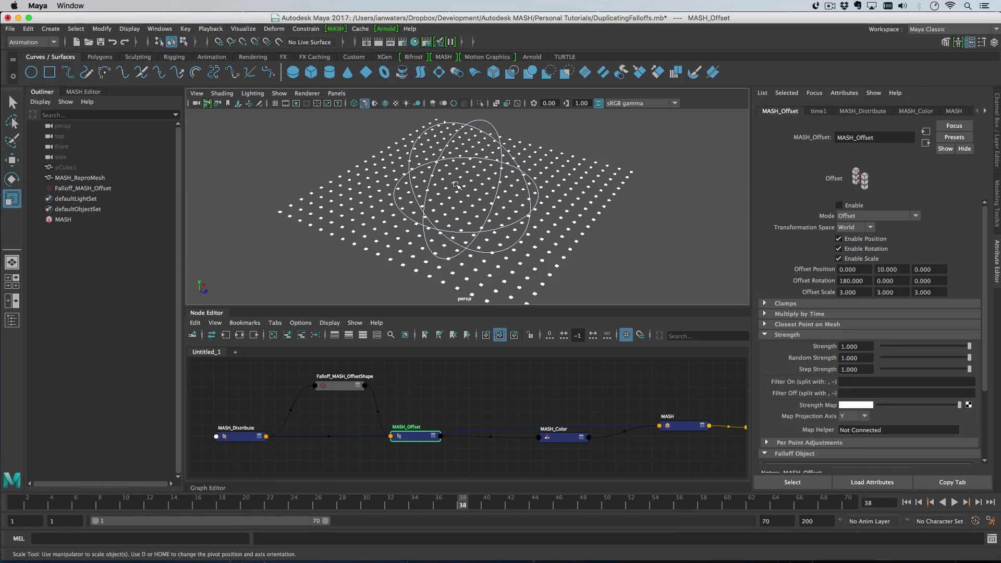
click(839, 205)
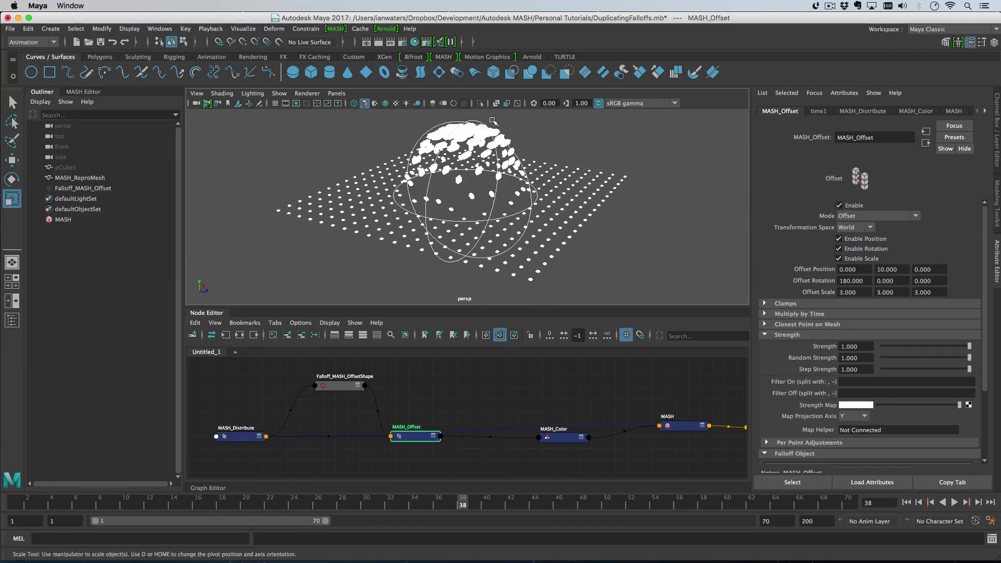
alt+drag(494, 123, 454, 119)
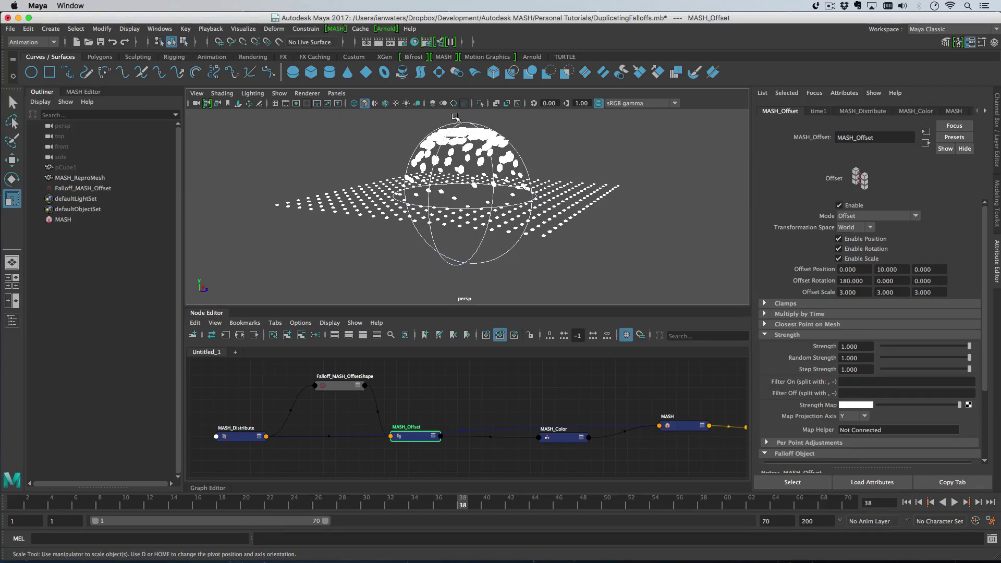
Step: Scale the Falloff_MASH_Offset sphere down slightly and examine where the offset objects sit relative to it
key(super+s)
alt+drag(475, 137, 479, 169)
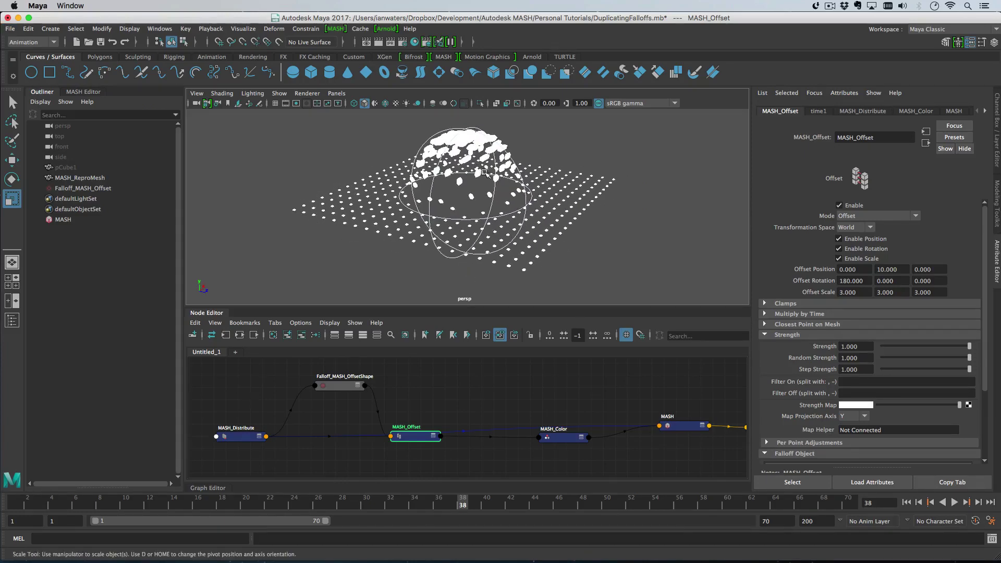
click(113, 189)
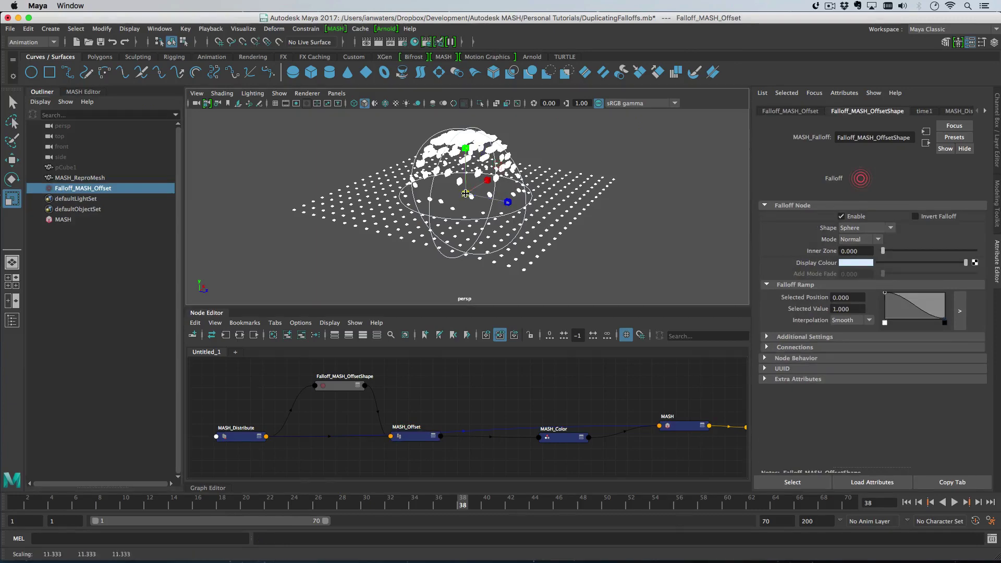
drag(465, 193, 447, 193)
alt+drag(542, 207, 551, 181)
scroll(530, 195, up, 3)
scroll(514, 154, up, 2)
alt+middle_drag(513, 155, 512, 158)
alt+drag(512, 158, 513, 156)
alt+middle_drag(513, 156, 524, 186)
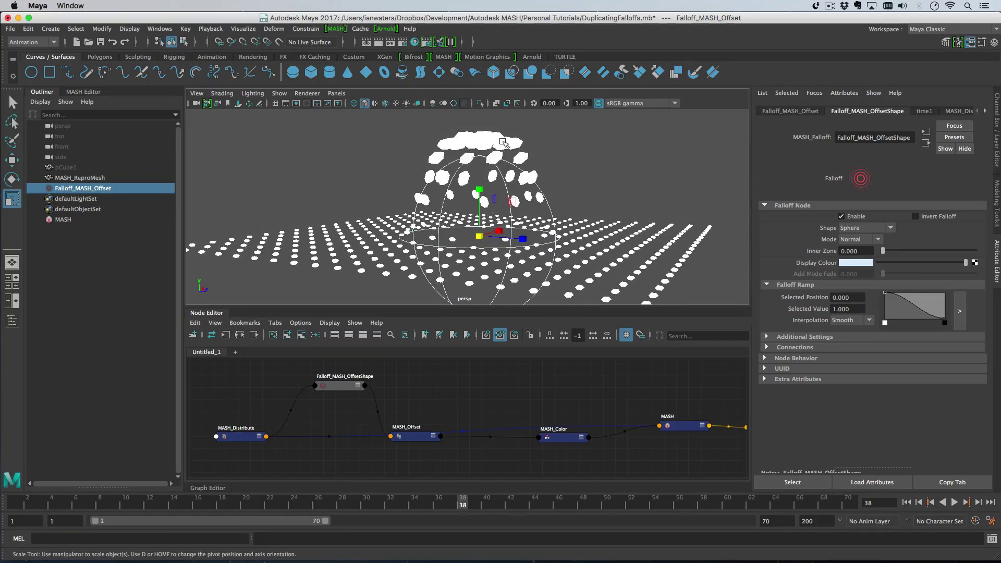
alt+drag(504, 142, 499, 143)
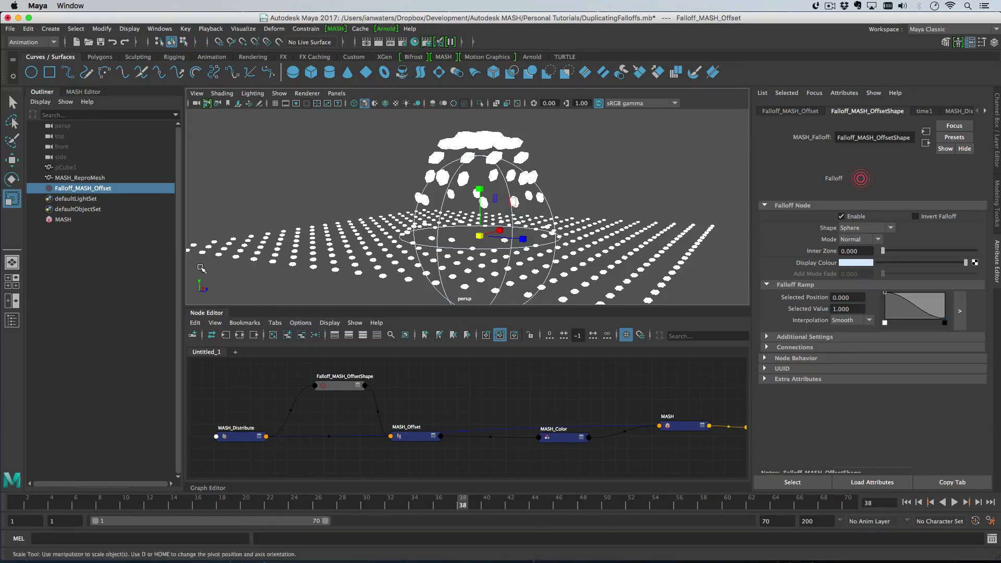
Step: Clone Falloff_MASH_Offset into MASH_Color's falloff objects and place the cloned shape node above the link between MASH_Offset and MASH_Color
click(558, 436)
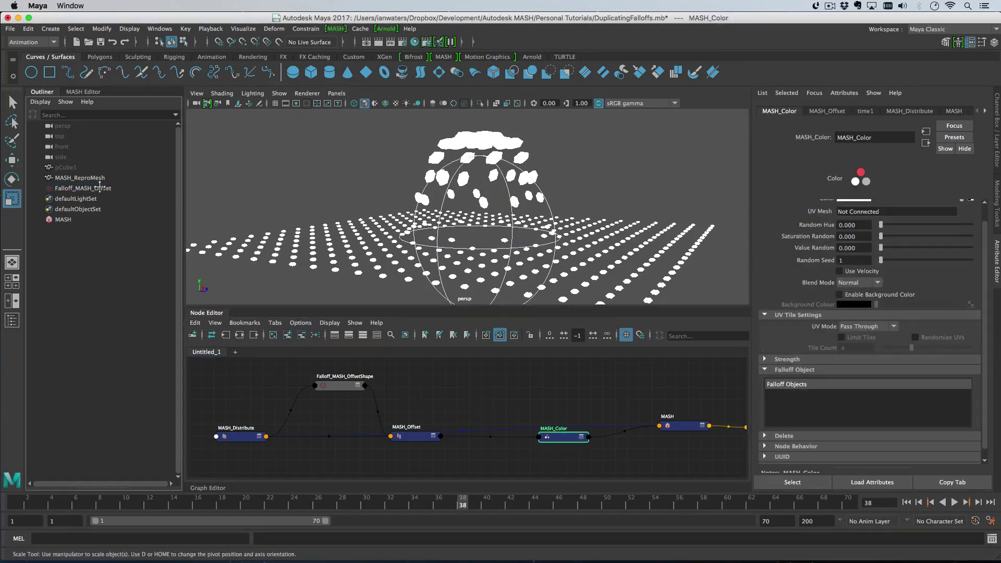
mouse_move(86, 188)
mouse_down()
mouse_move(829, 388)
mouse_move(909, 423)
mouse_up()
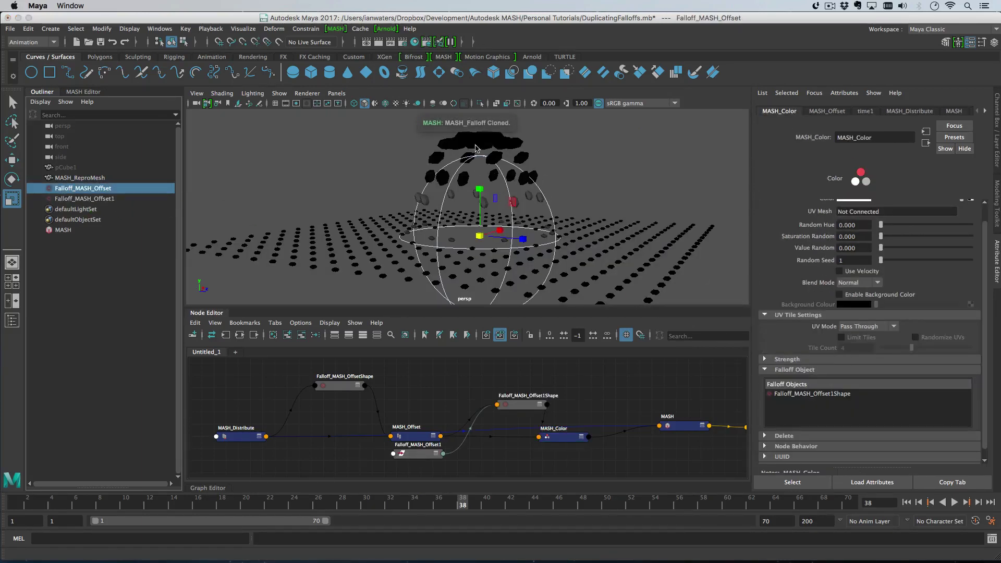
drag(516, 397, 482, 379)
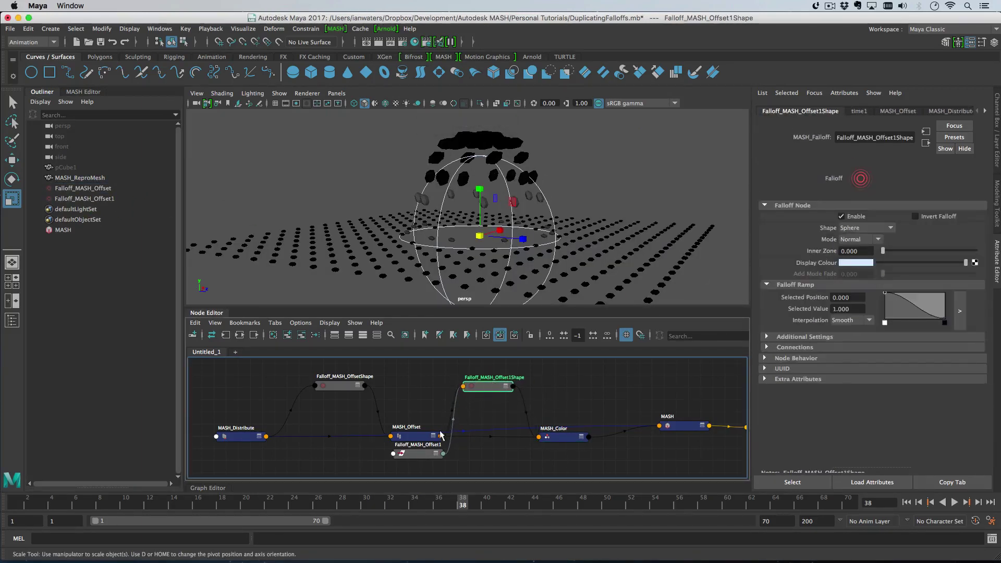
Step: Delete the cloned falloff Falloff_MASH_Offset1 from the scene
click(83, 199)
key(Delete)
alt+drag(453, 256, 442, 225)
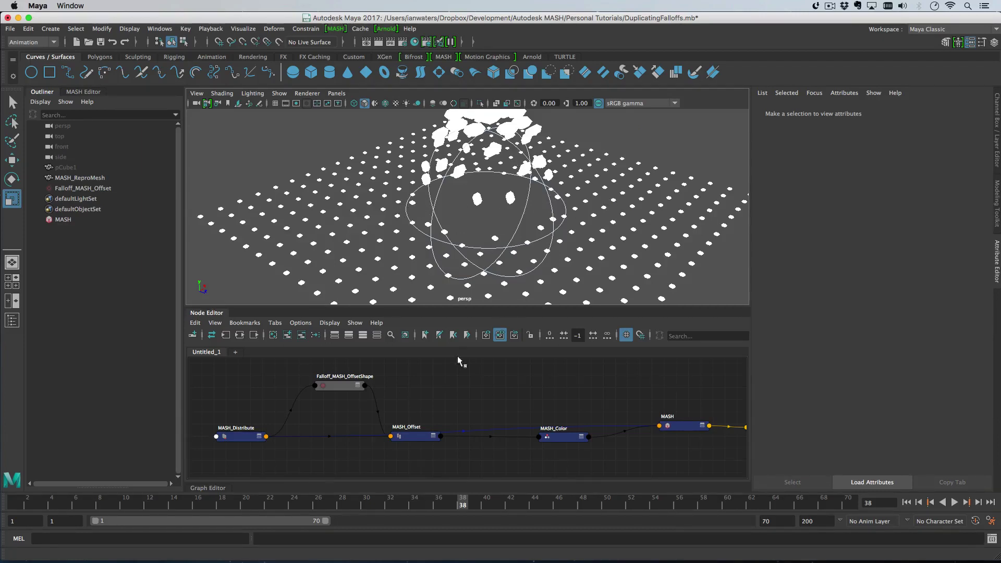
Step: Connect the existing Falloff_MASH_Offset to MASH_Color without cloning it, and reposition the MASH_Distribute and falloff shape nodes in the graph
click(552, 434)
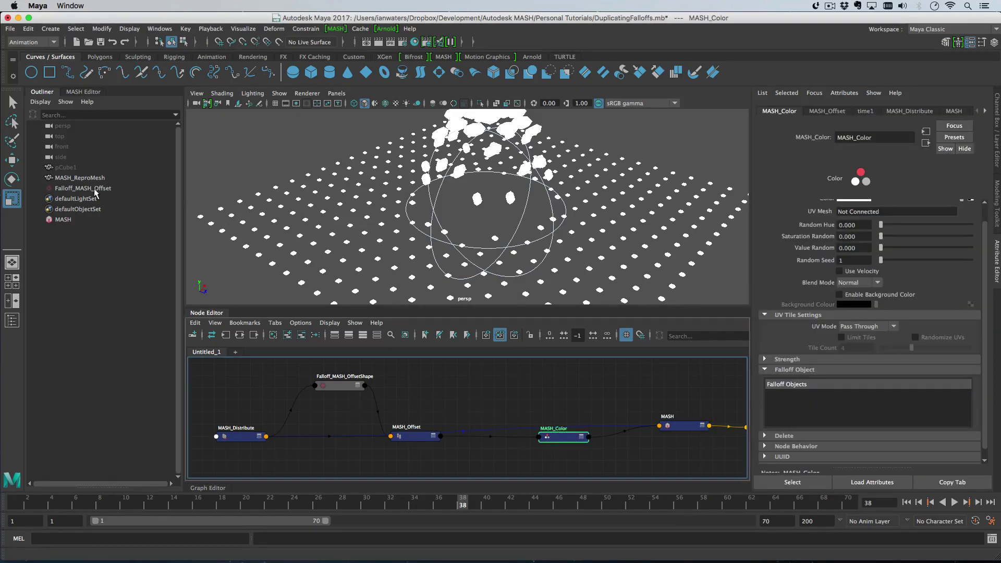
drag(94, 194, 798, 405)
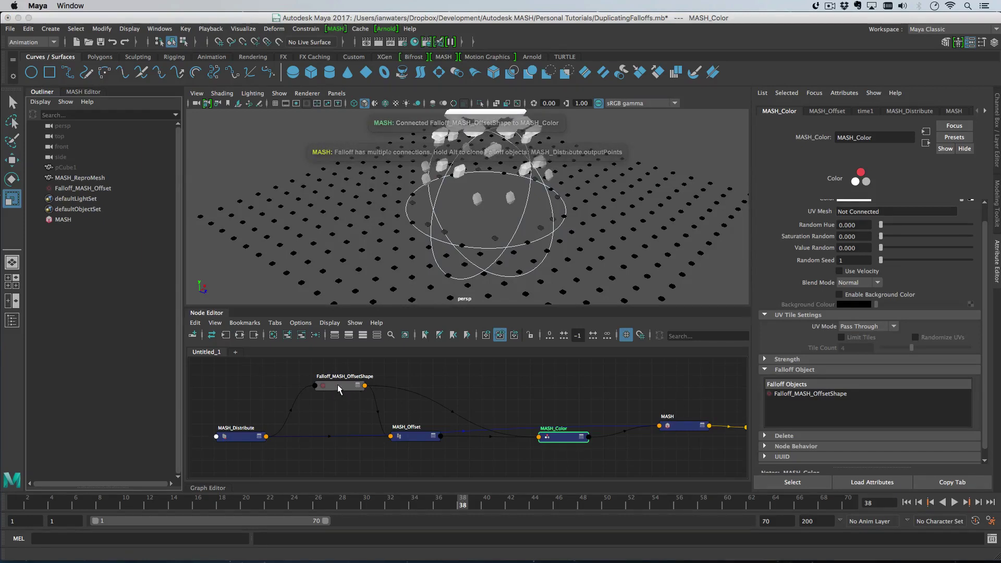
drag(233, 441, 237, 424)
drag(350, 387, 332, 383)
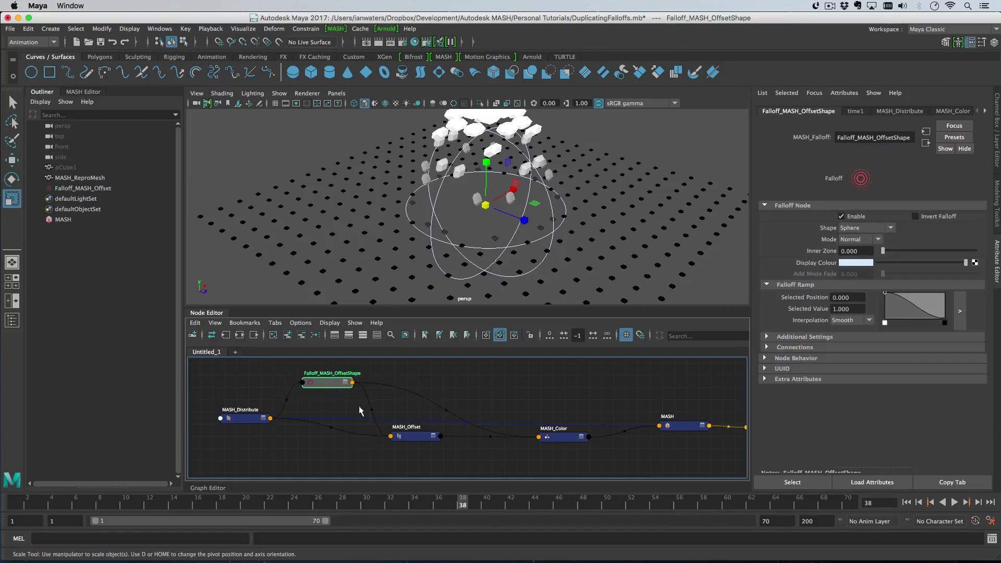
Step: Inspect the Offset and Color nodes sharing one falloff, toggling MASH_Offset off and on to compare the coloring
click(421, 437)
click(568, 437)
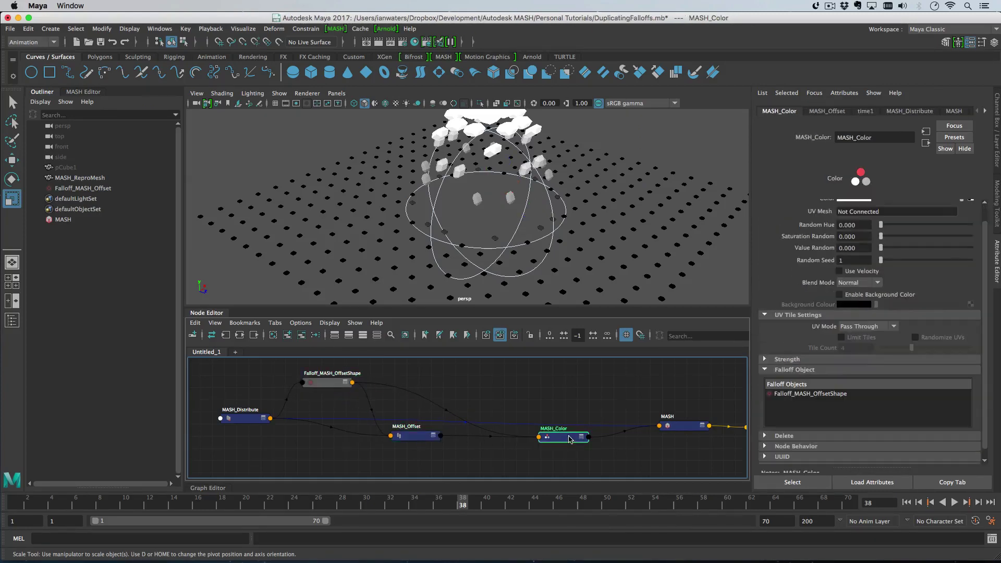
alt+right_drag(560, 280, 474, 226)
alt+drag(474, 226, 495, 200)
alt+right_drag(495, 201, 523, 190)
scroll(523, 190, up, 5)
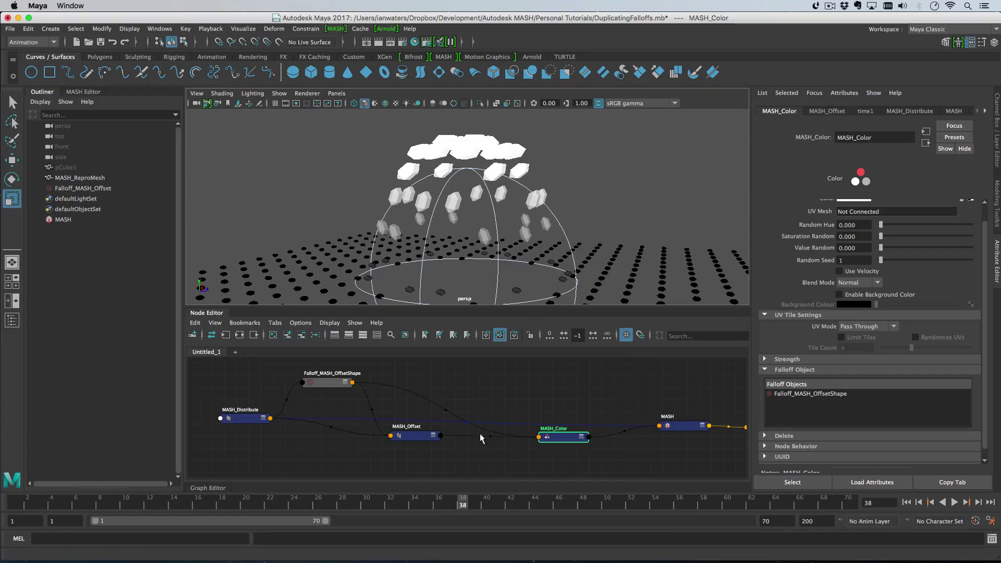
click(412, 436)
click(839, 205)
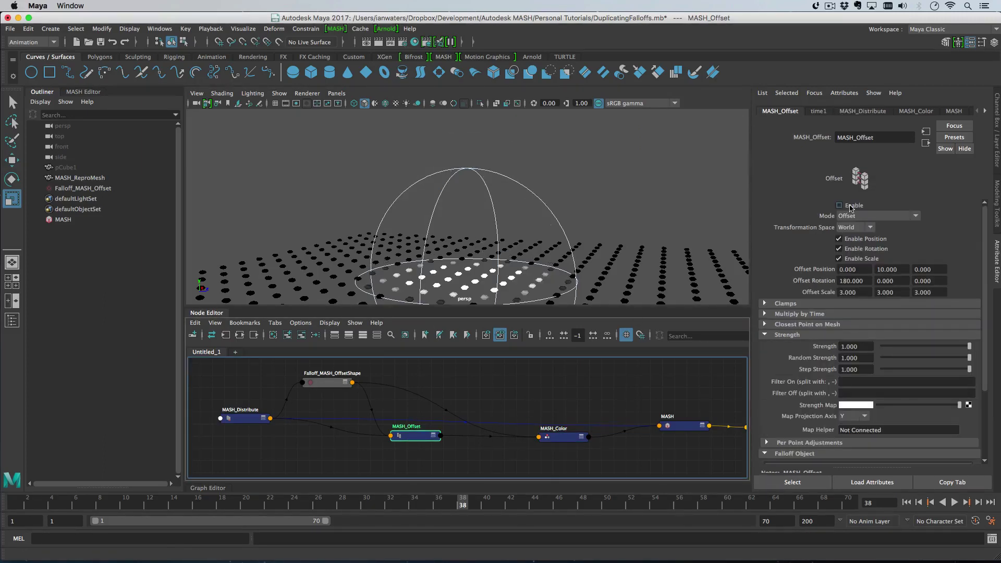
click(851, 207)
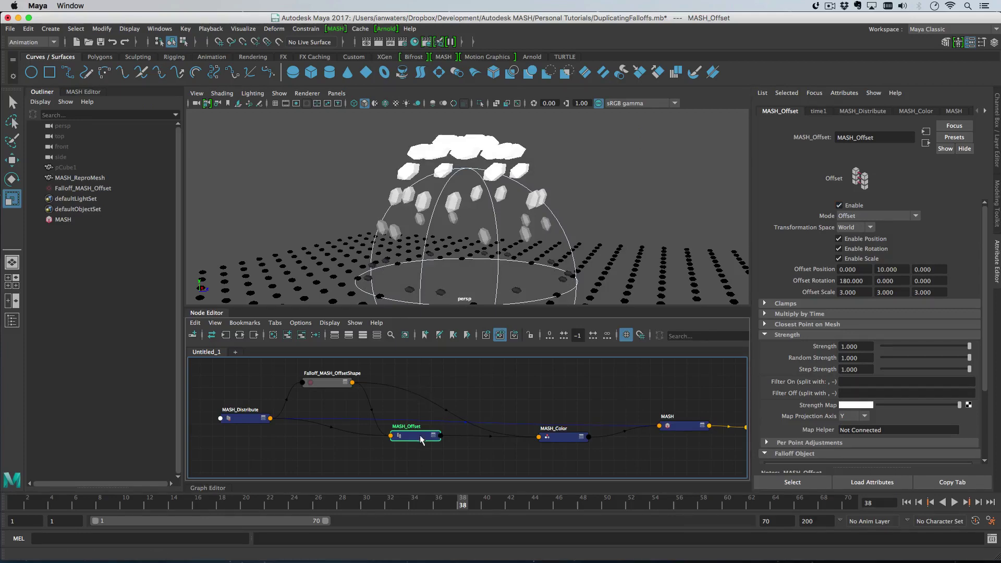
Step: Collapse the Node Editor to enlarge the viewport and bring up Falloff_MASH_Offset's transform attributes
scroll(410, 223, down, 5)
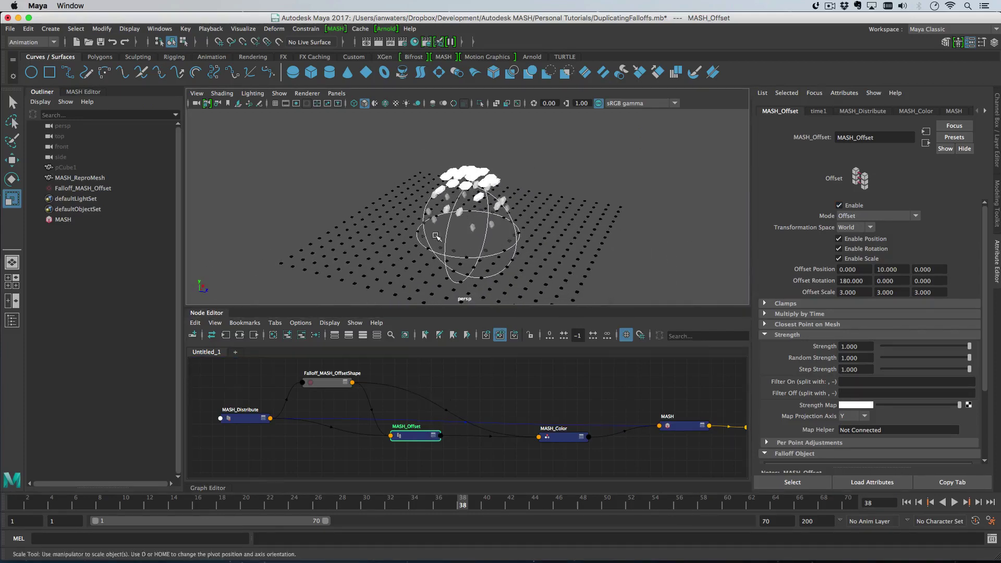
alt+middle_drag(410, 223, 403, 192)
alt+drag(403, 192, 417, 217)
click(220, 312)
alt+middle_drag(421, 269, 413, 287)
click(97, 190)
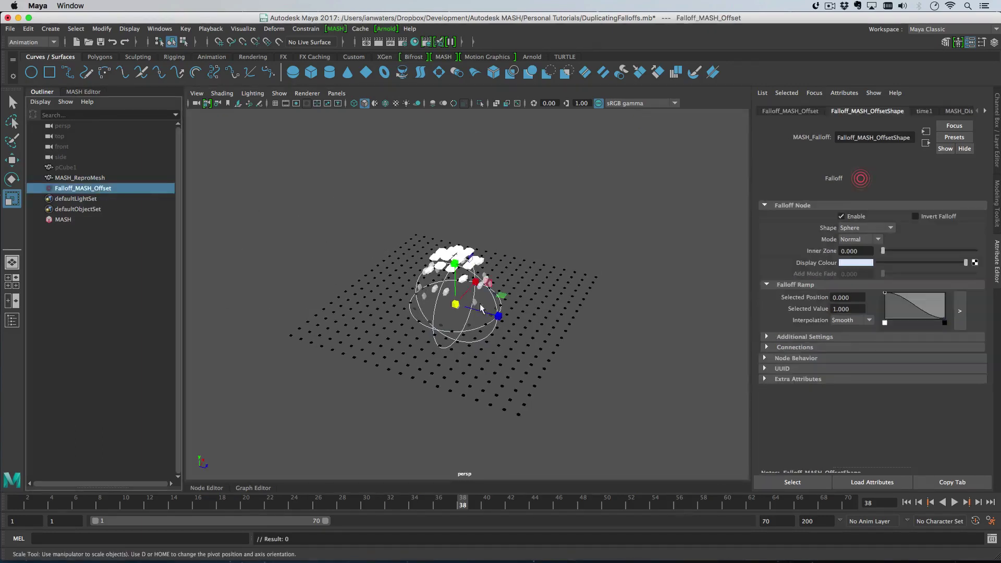
click(788, 112)
Step: Set the falloff's scale to 0.5 on all three axes at frame 1 and key it
click(907, 502)
text(0.5)
key(Tab)
text(0.5)
key(Tab)
text(0.5)
key(Return)
right_click(821, 198)
click(845, 217)
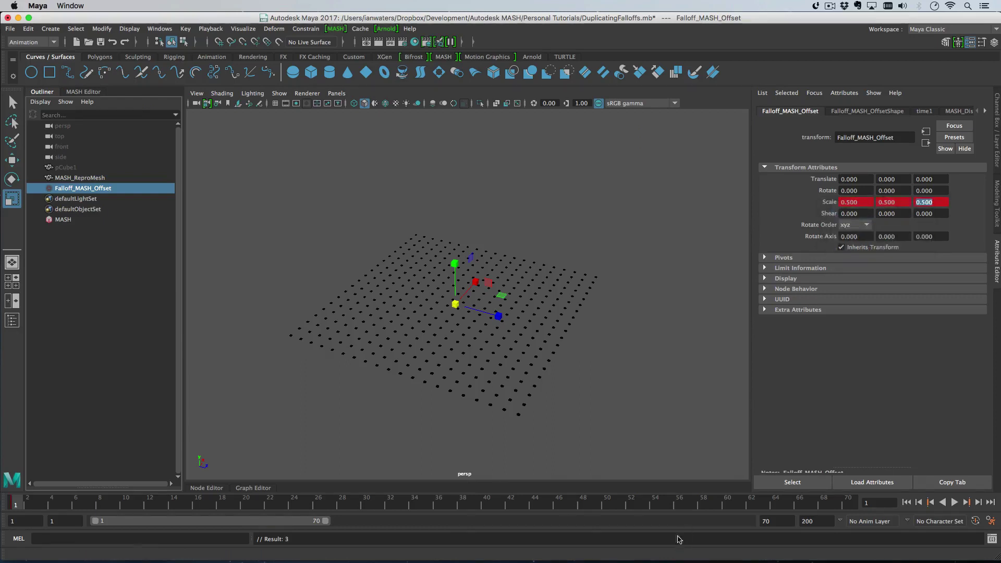
Step: Set the falloff's scale to 190 on all three axes at frame 50 and key it
click(605, 503)
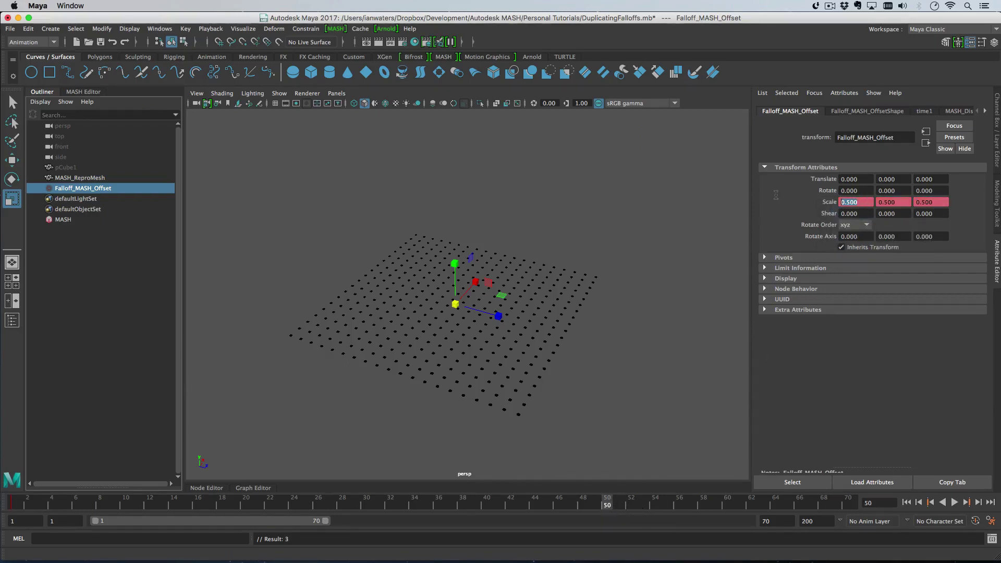
text(190)
key(Return)
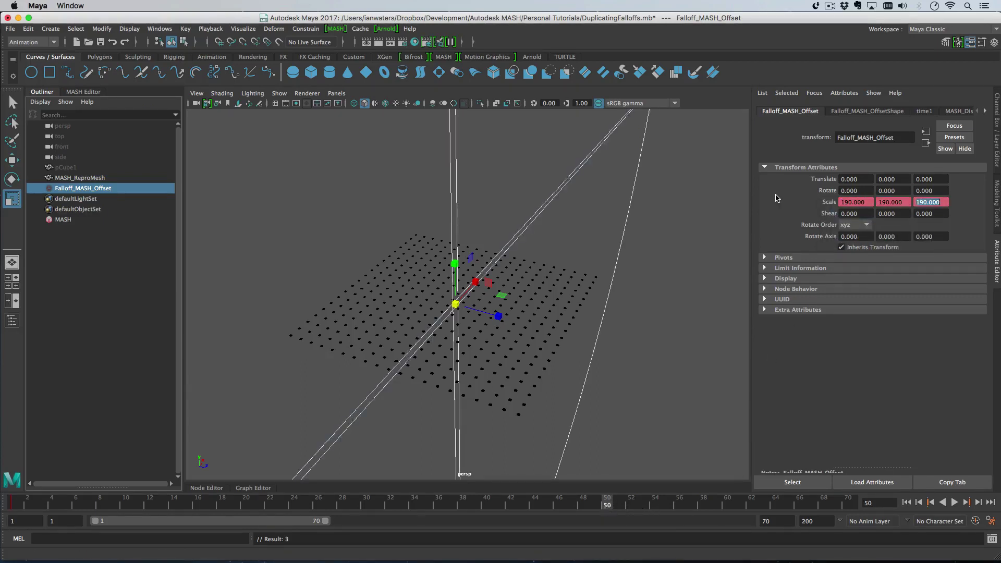
right_click(833, 202)
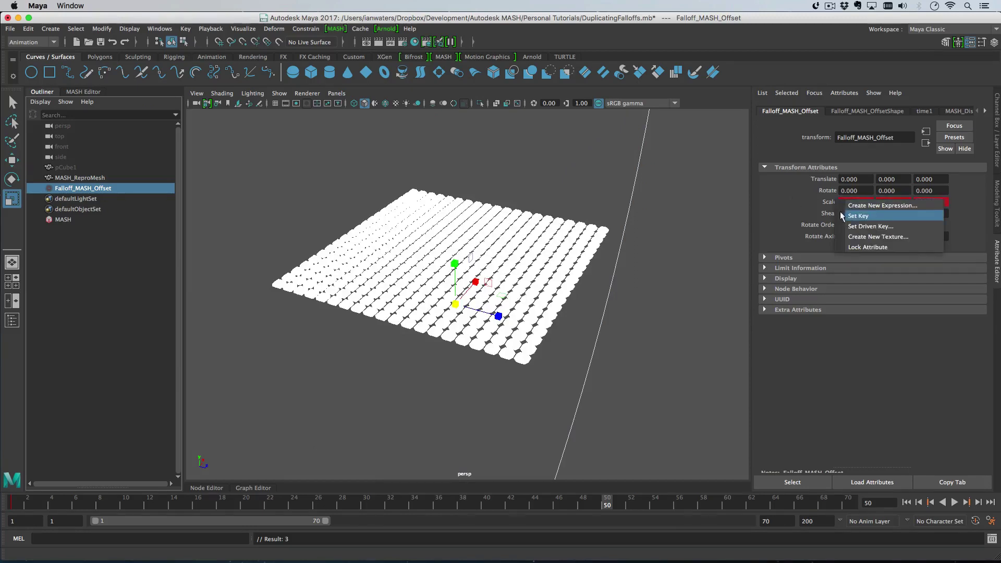
click(846, 213)
Step: Add a Spring node to the MASH network, acting only on position and rotation
click(78, 92)
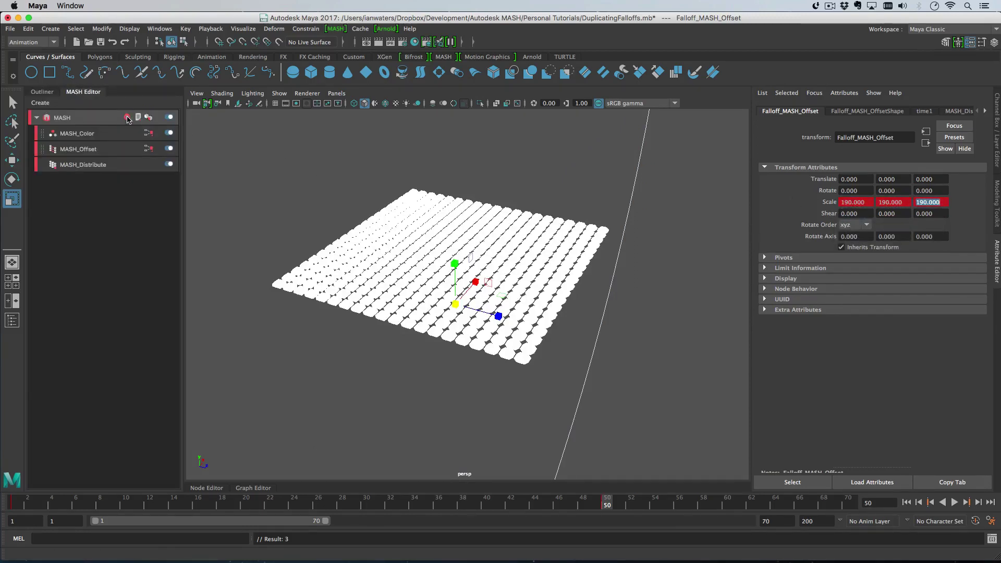
click(128, 119)
click(168, 289)
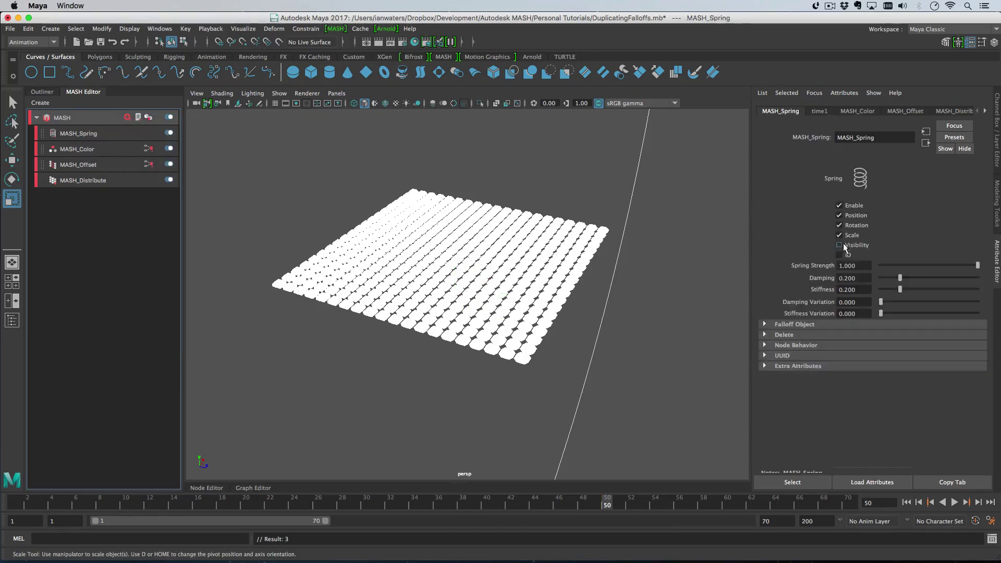
Step: Play the animation from the start to review the spring motion, and stop it at frame 21
click(906, 502)
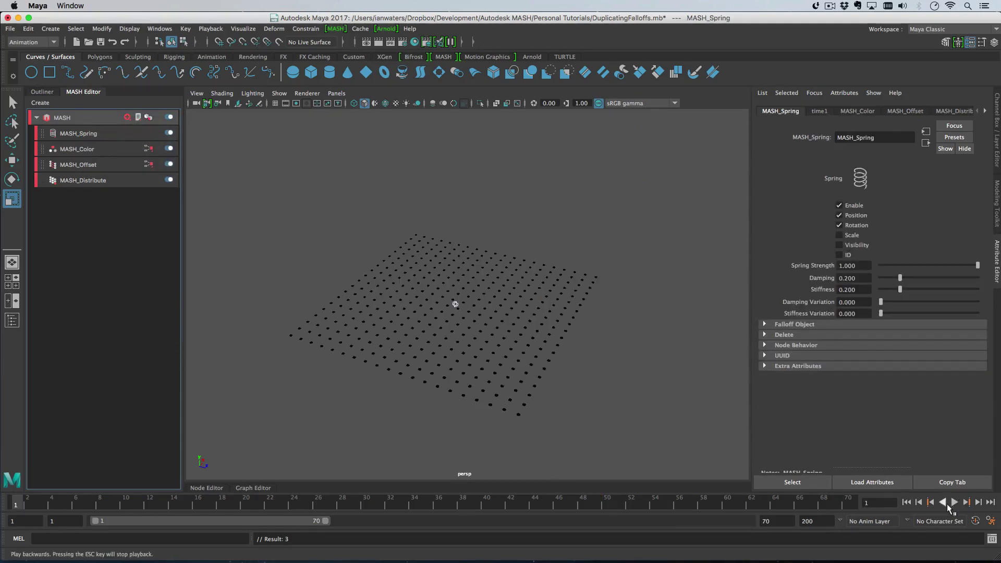
click(943, 502)
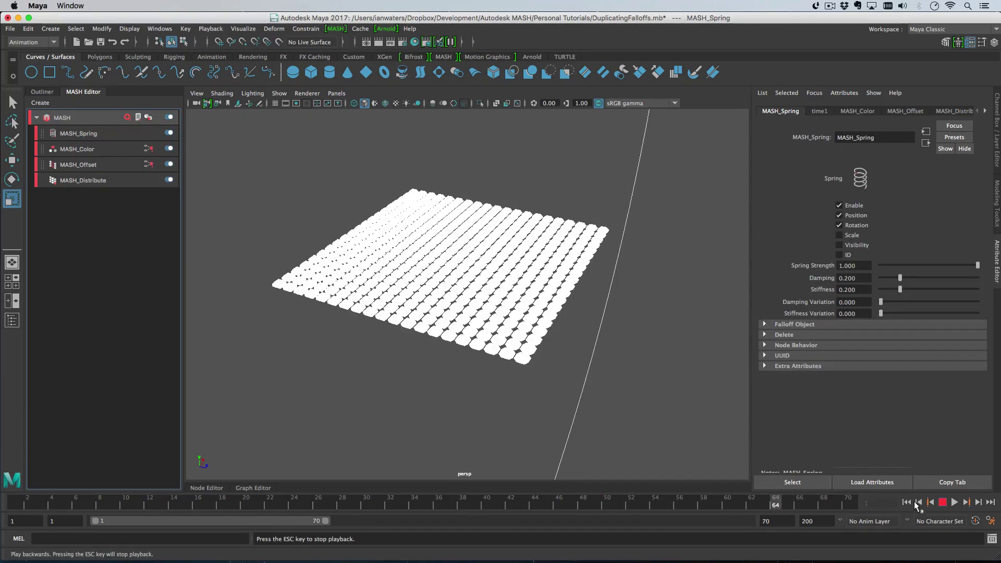
click(906, 503)
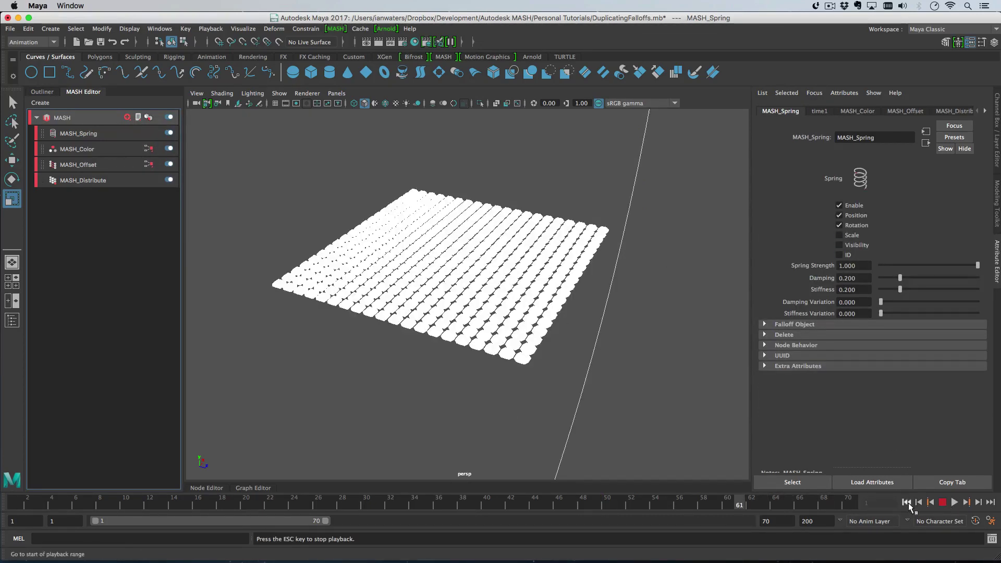
click(943, 502)
click(954, 502)
click(907, 502)
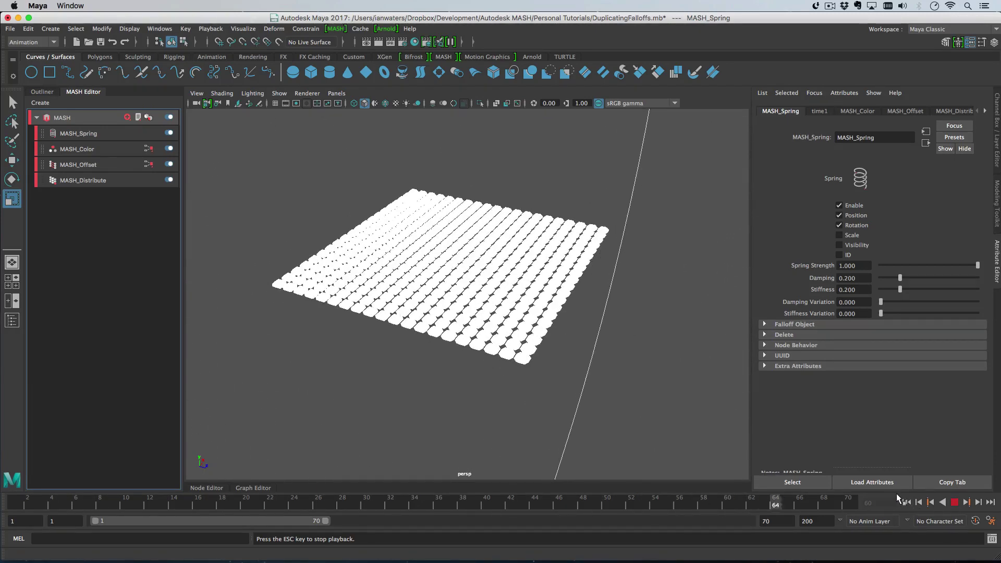
key(Escape)
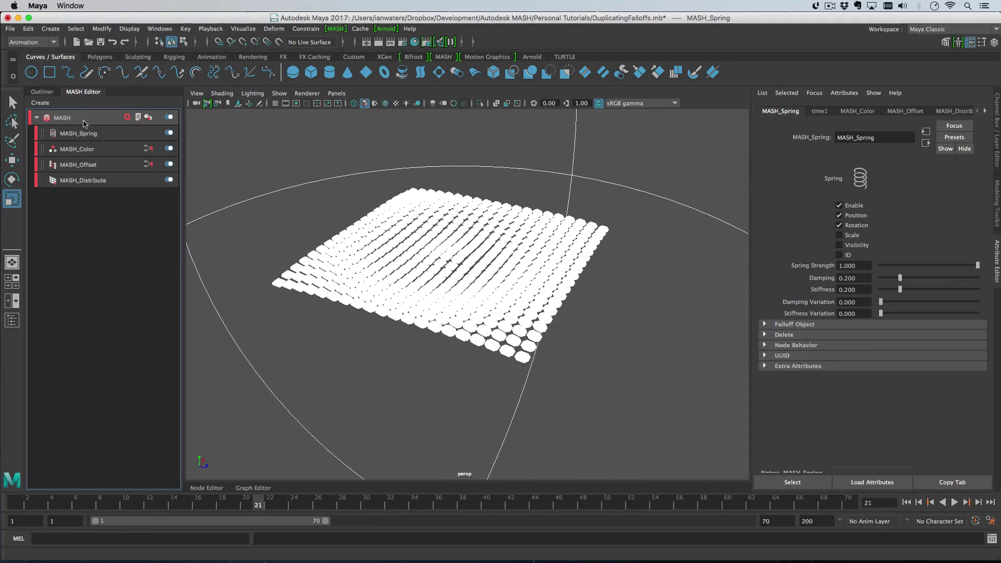
Step: Enable MASH_Color's background color, set it to a very dark red, and replay the animation from the start
click(77, 149)
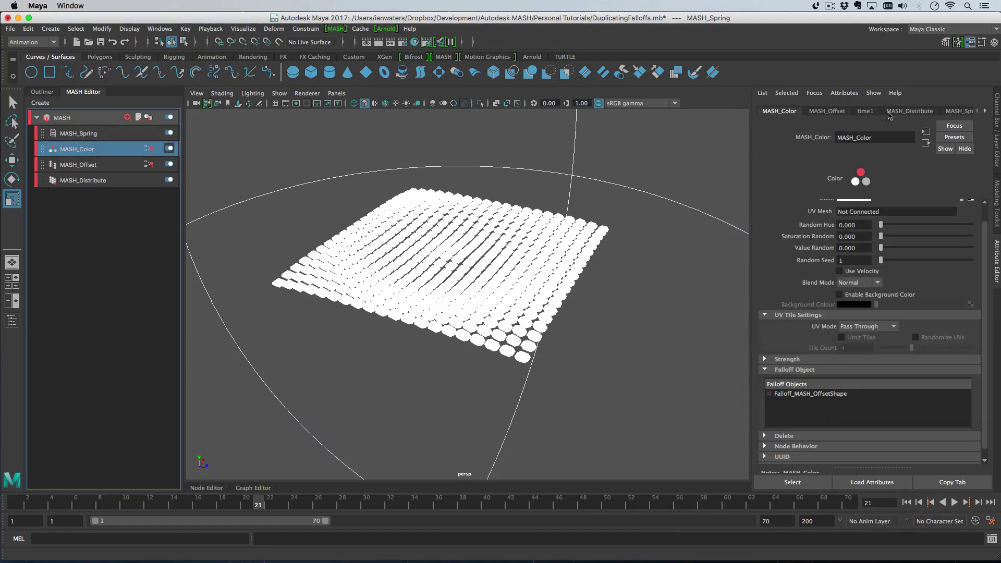
click(858, 295)
click(862, 305)
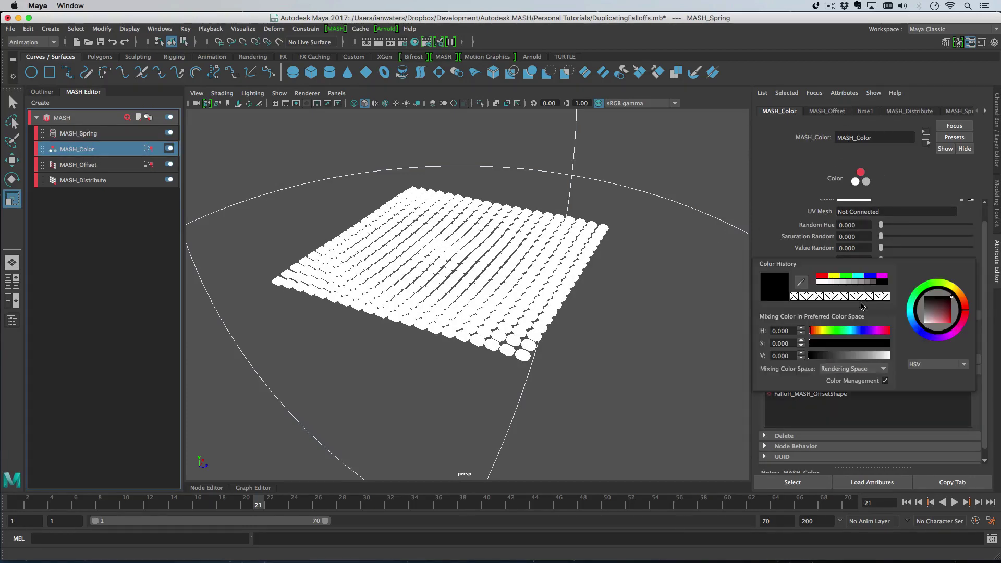
click(823, 276)
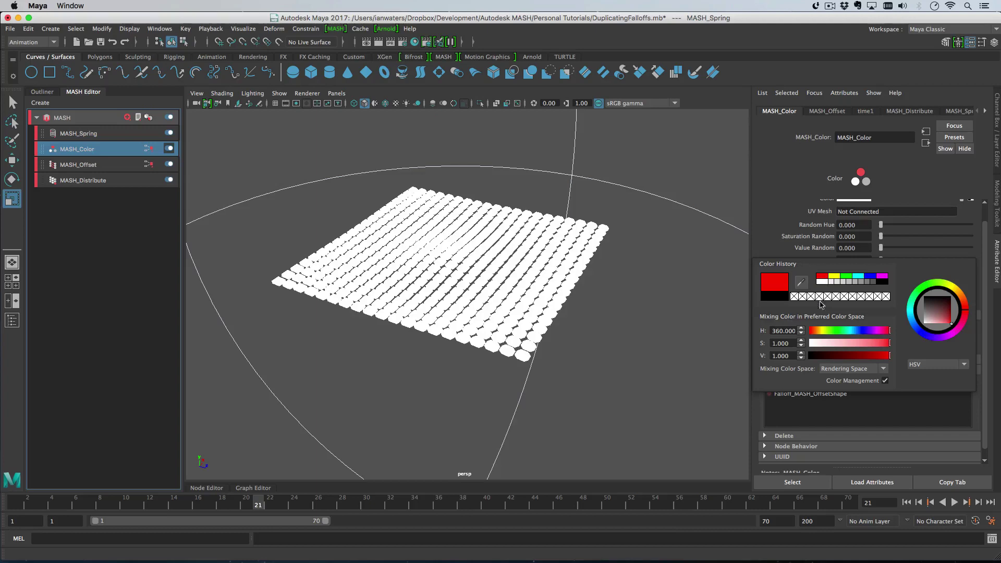
click(821, 356)
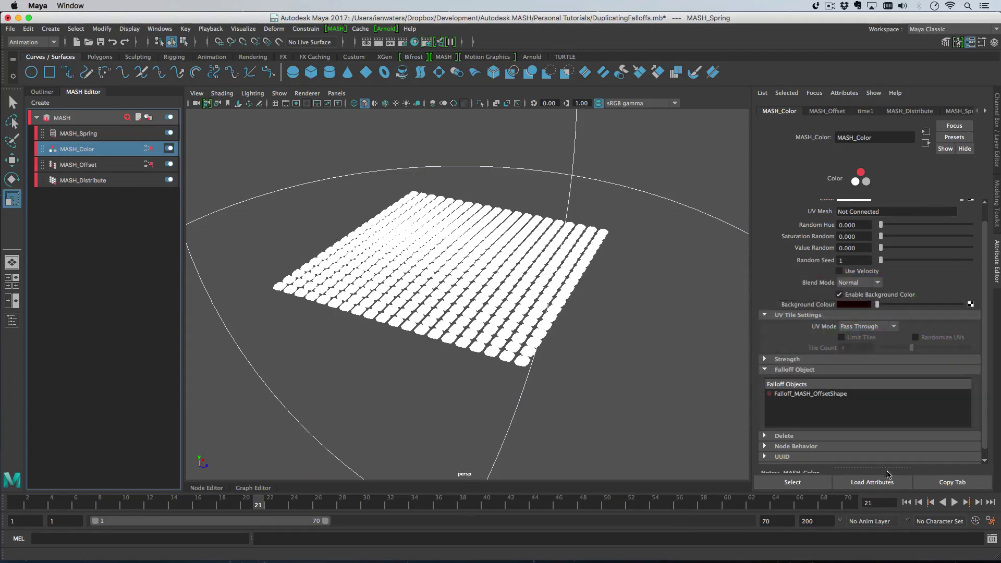
click(907, 502)
click(954, 502)
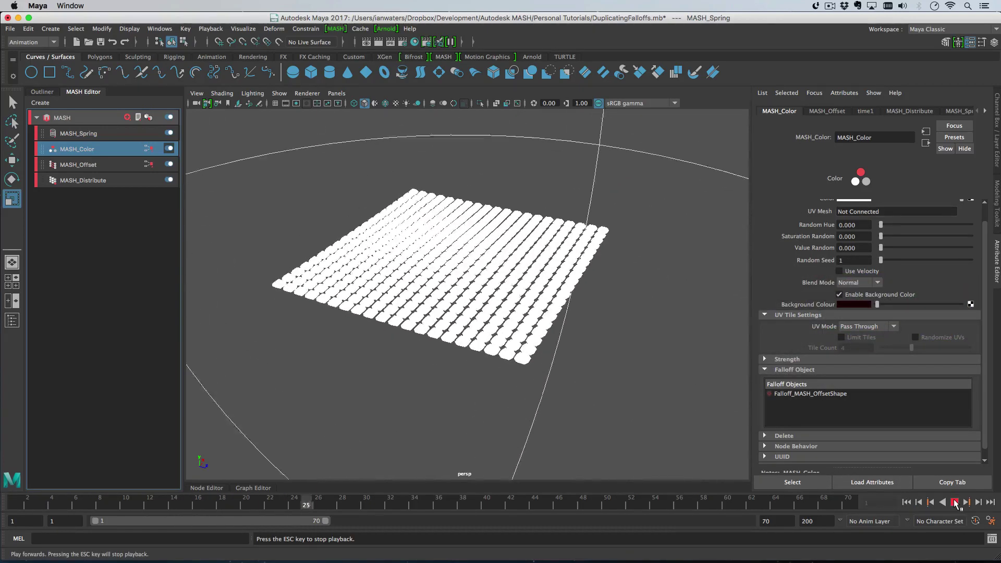